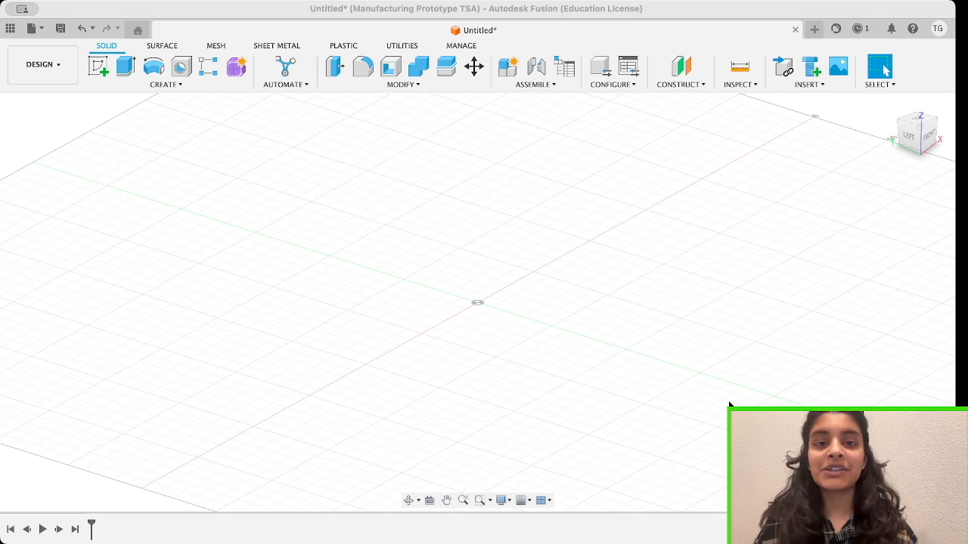
Sketch a 50 mm square from the origin on the front plane and finish the sketch.
left_click(100, 72)
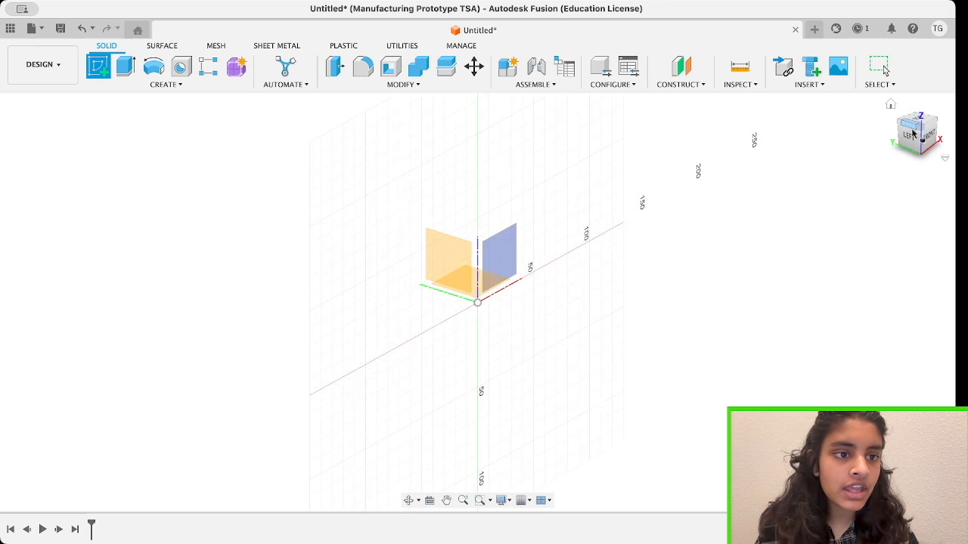
left_click_drag(912, 131, 855, 135)
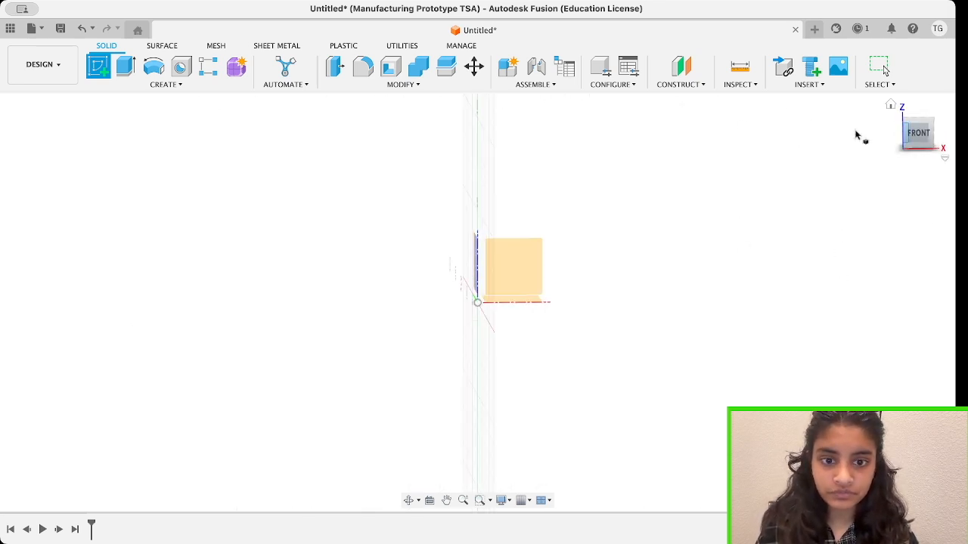
left_click(527, 277)
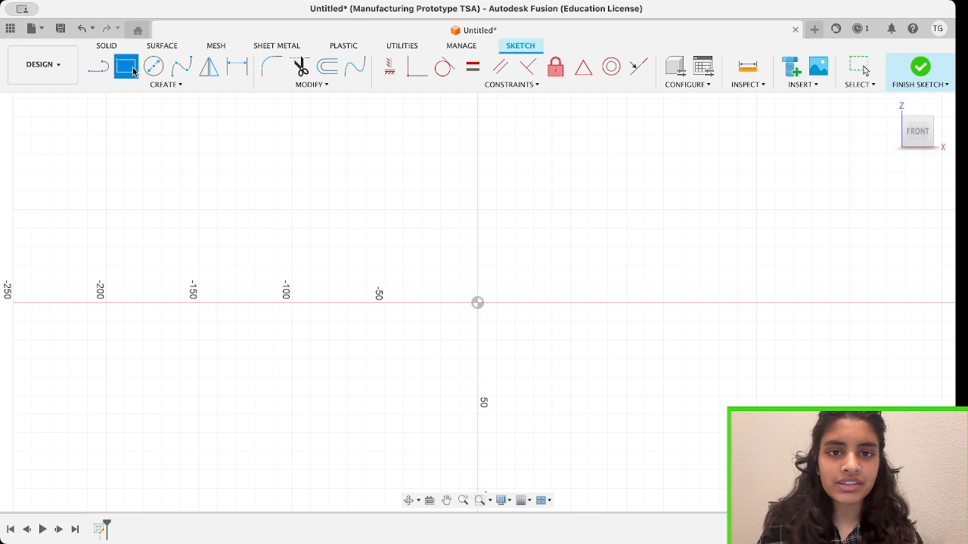
left_click(133, 70)
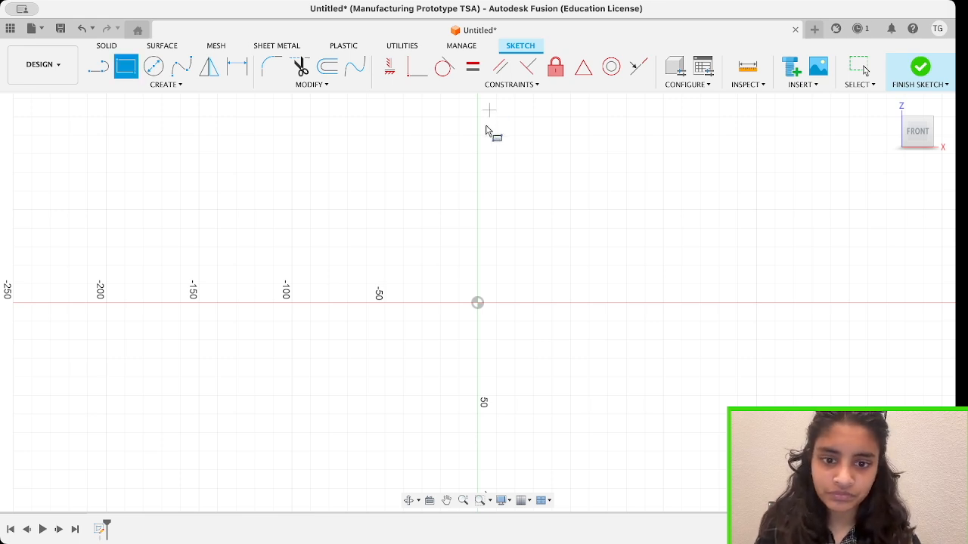
left_click(478, 304)
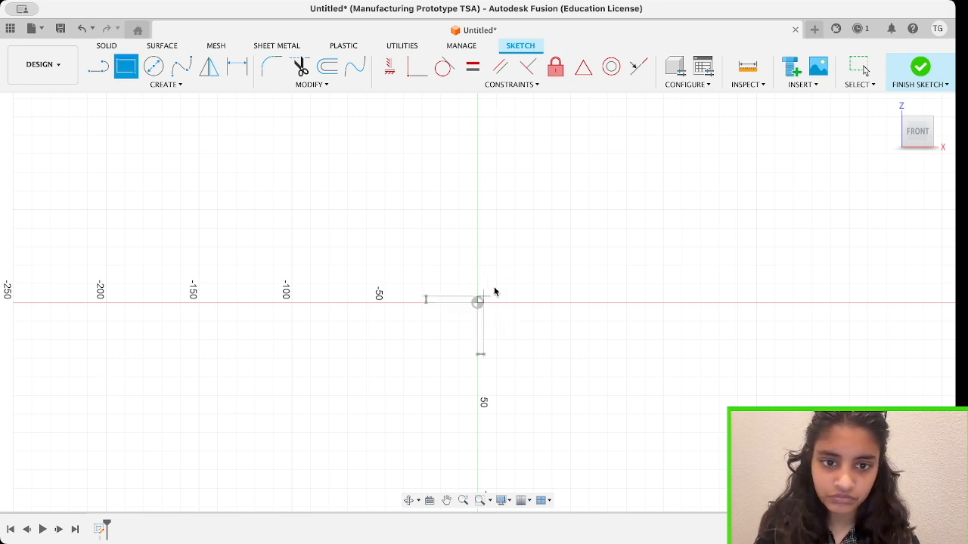
left_click(570, 209)
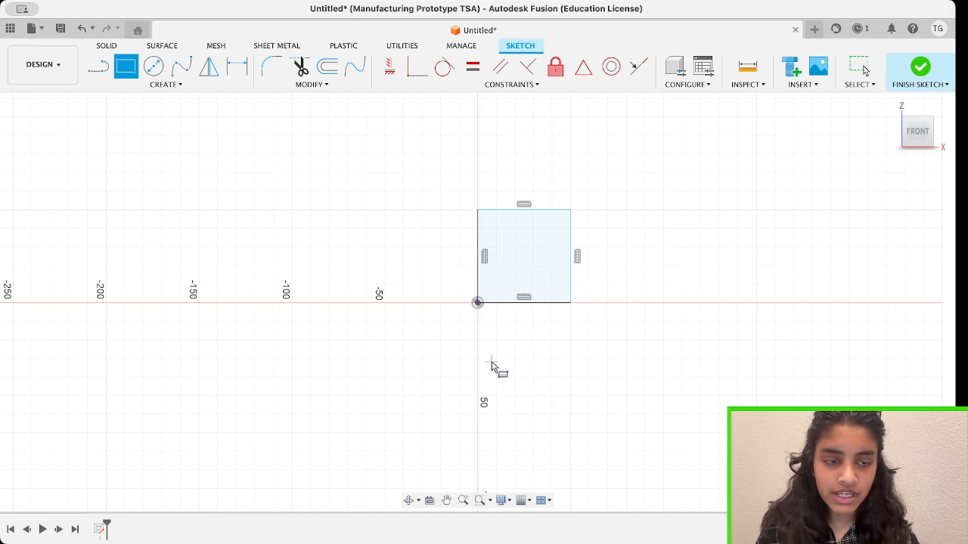
left_click(920, 68)
Extrude the square profile into a thin upright plate.
left_click(929, 140)
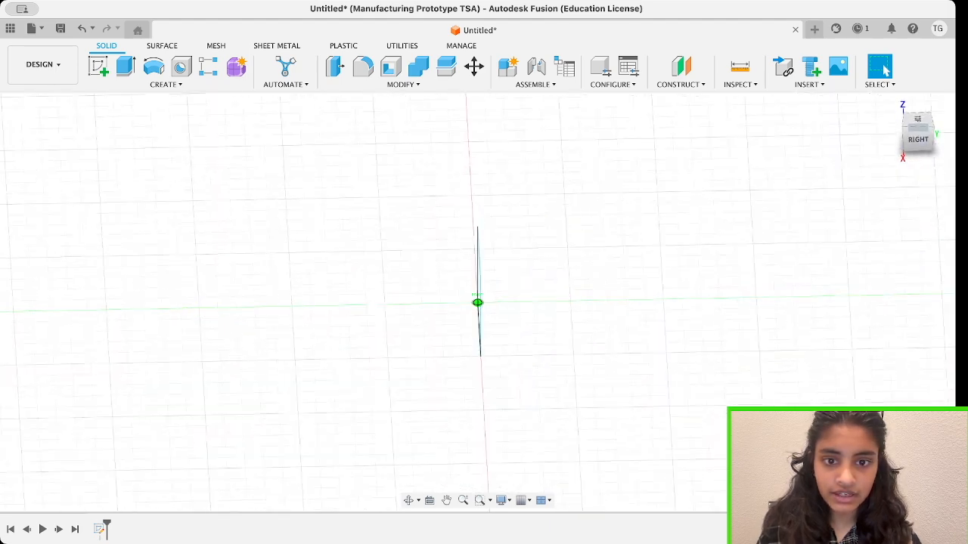
mouse_move(918, 127)
left_mouse_down()
mouse_move(954, 107)
mouse_move(921, 131)
mouse_move(899, 114)
left_mouse_up()
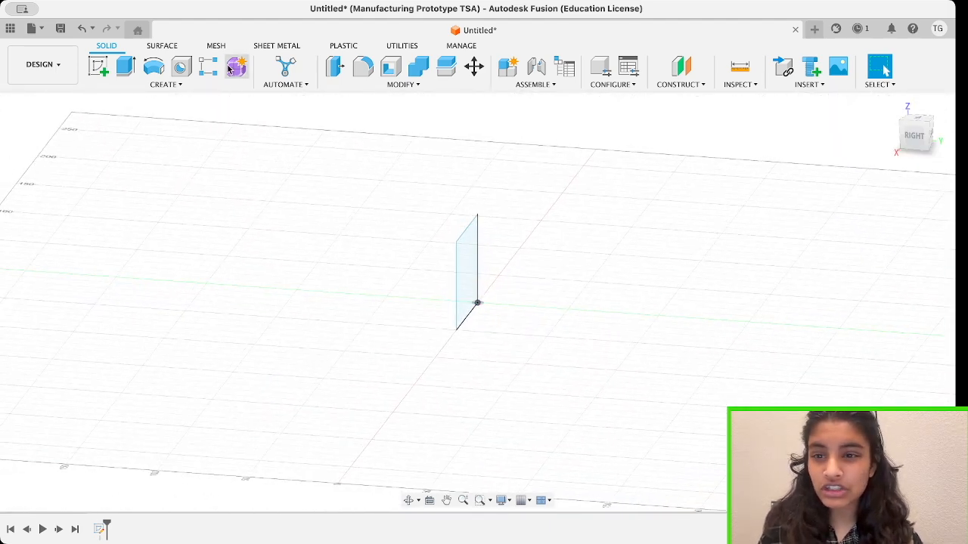
left_click(123, 73)
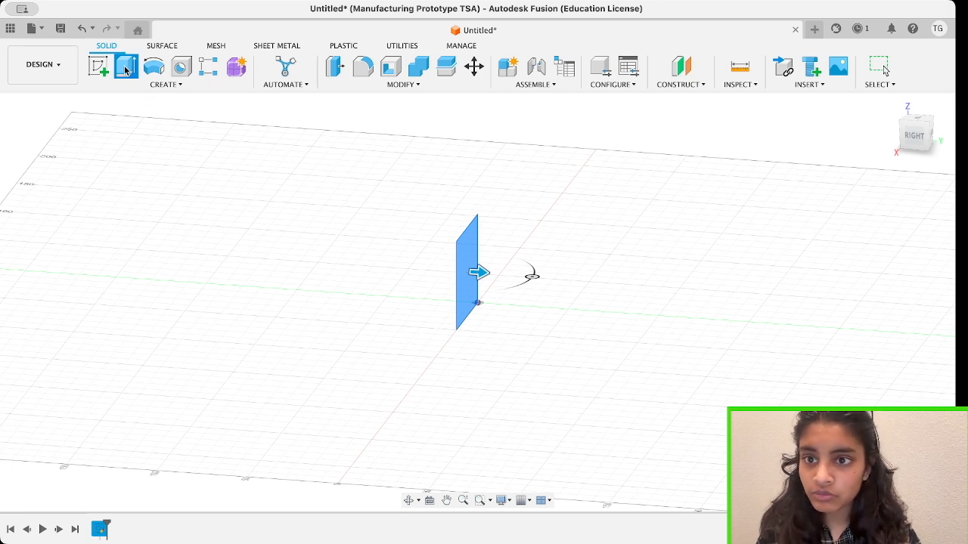
left_click_drag(476, 273, 490, 274)
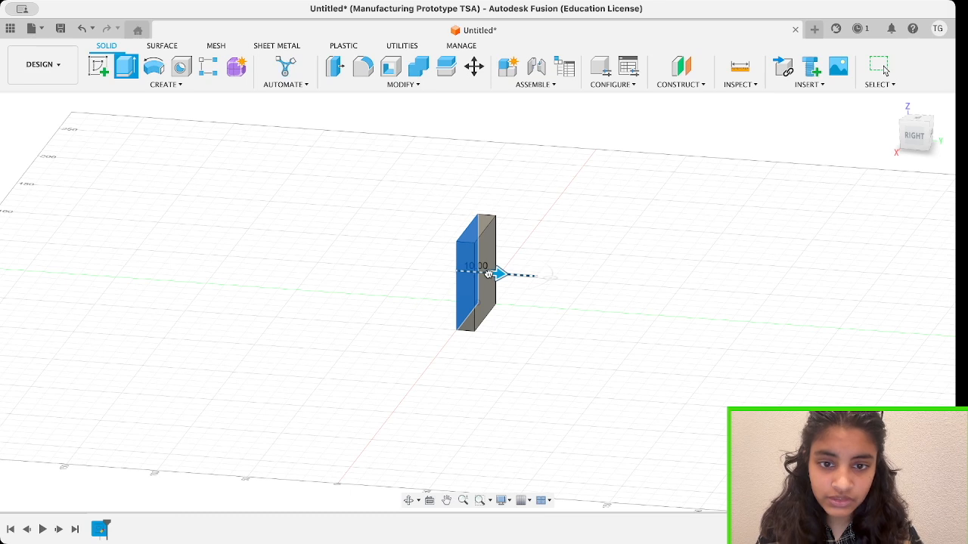
key("Return")
Sketch a narrow, full-height rectangle on the plate's back face along the edge away from the origin and finish the sketch.
left_click(910, 144)
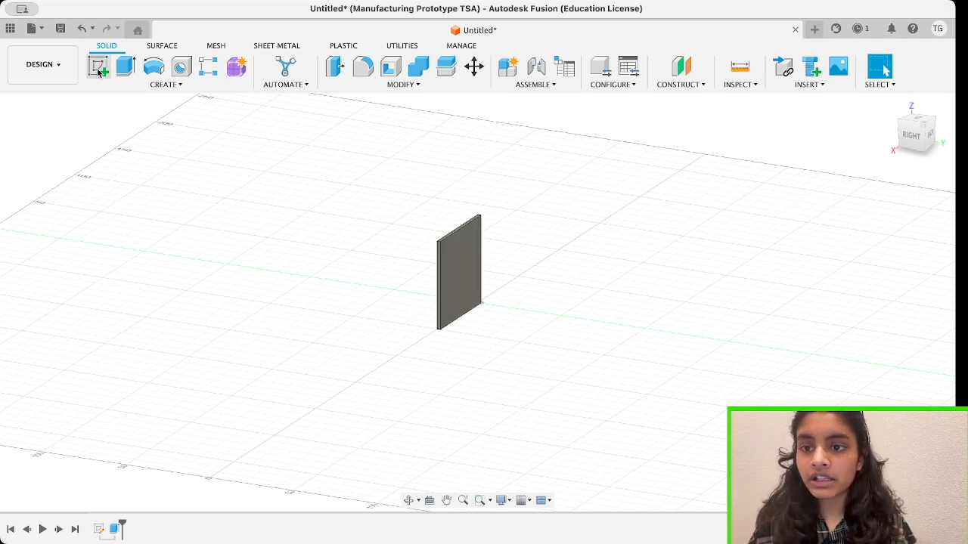
left_click(98, 70)
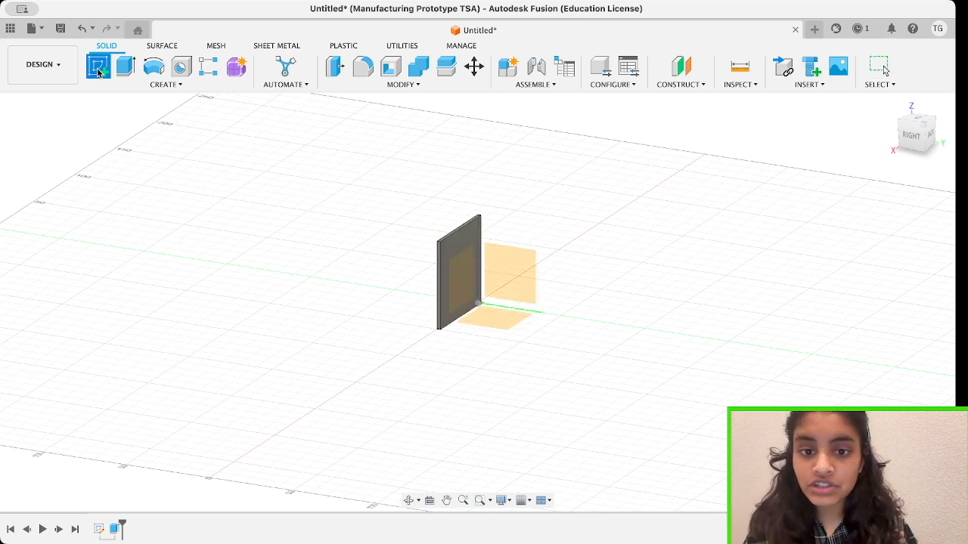
left_click(456, 265)
left_click(924, 134)
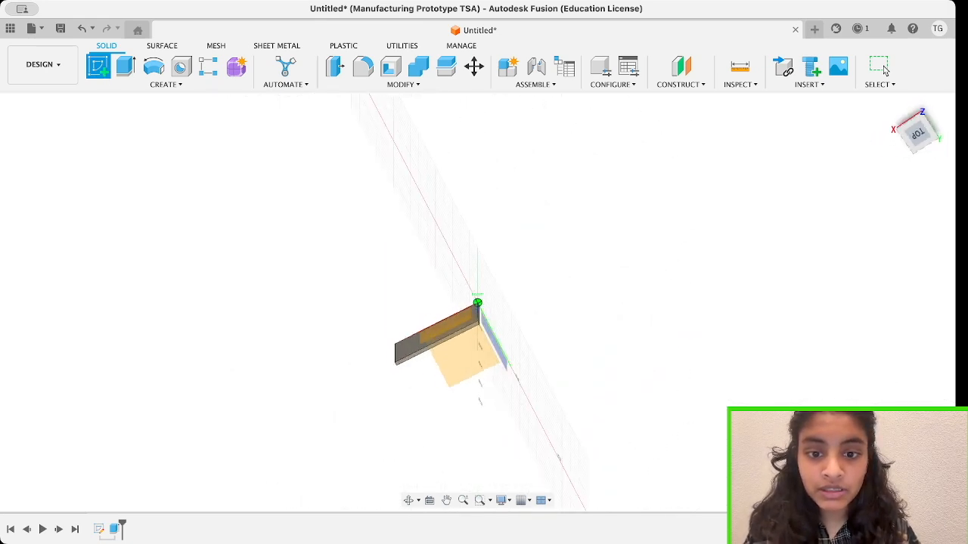
mouse_move(920, 135)
left_mouse_down()
mouse_move(926, 130)
mouse_move(878, 145)
mouse_move(892, 153)
mouse_move(930, 137)
mouse_move(908, 142)
mouse_move(949, 141)
mouse_move(937, 142)
left_mouse_up()
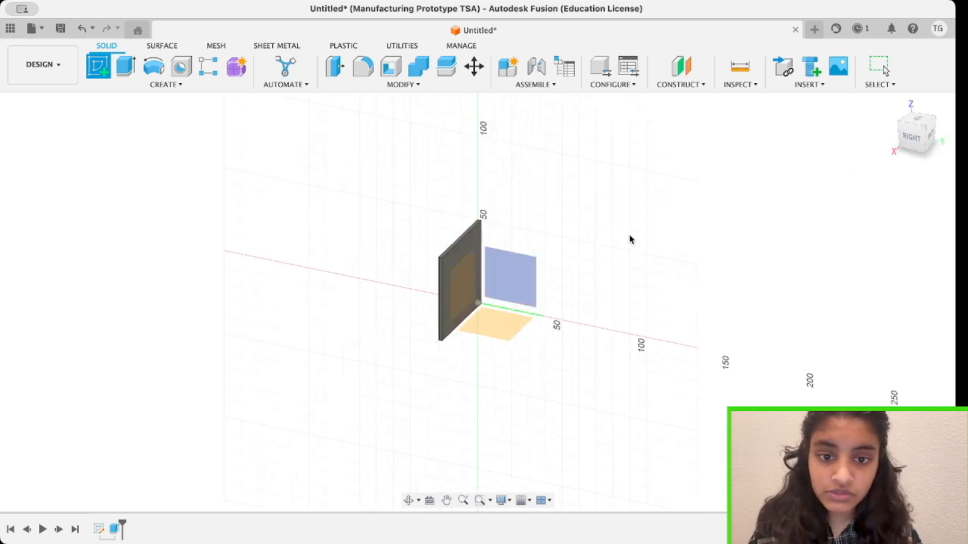
left_click(465, 289)
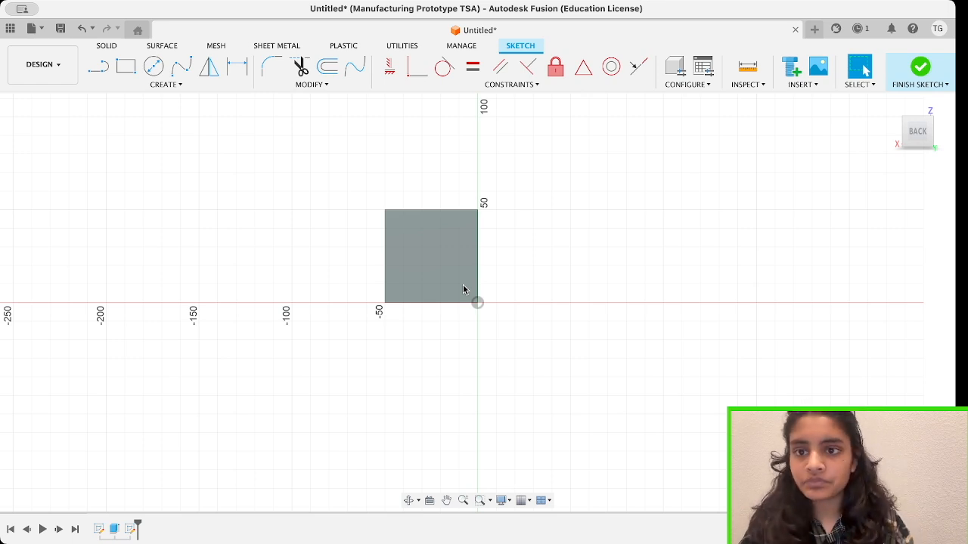
left_click(127, 68)
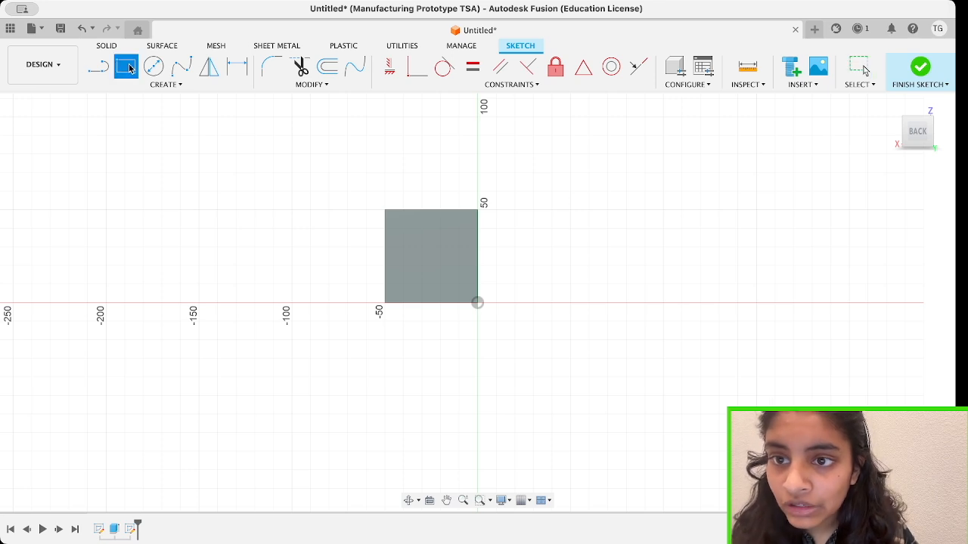
left_click(386, 214)
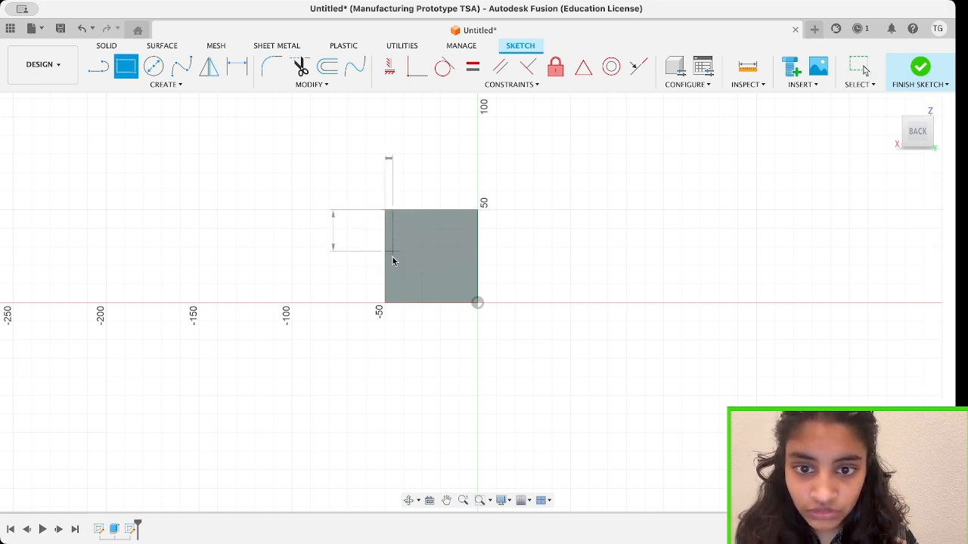
left_click(387, 303)
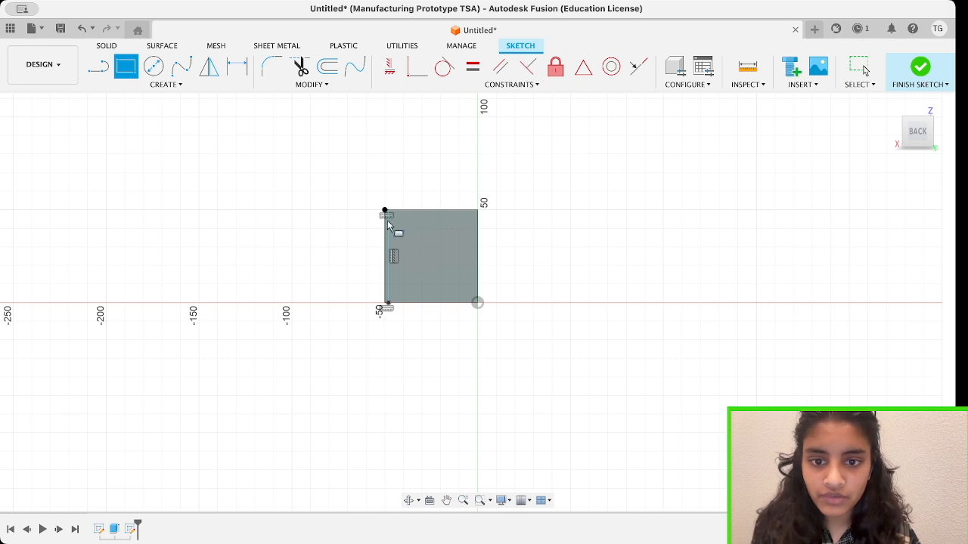
left_click(920, 68)
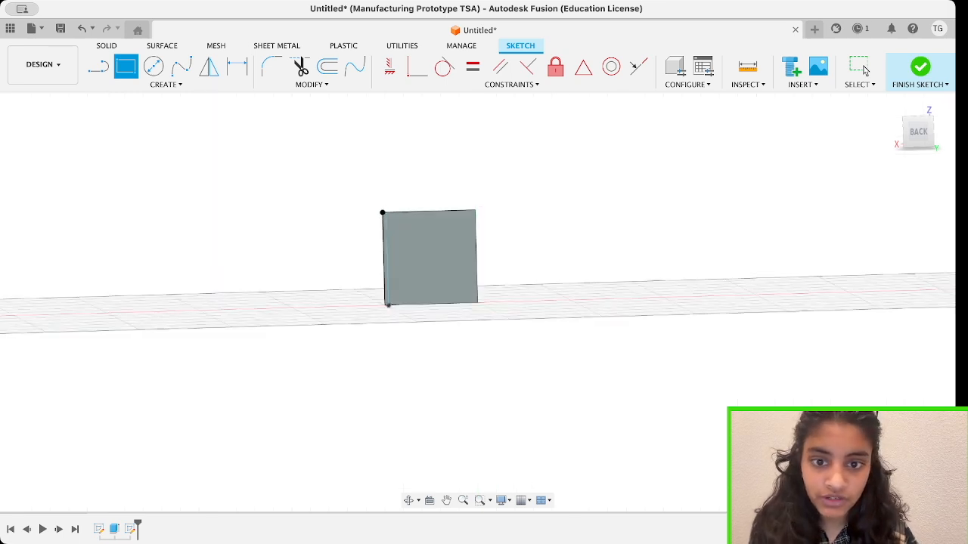
Undo the last extrusion of the narrow rectangle and extrude it 120 mm as a new body.
mouse_move(918, 142)
left_mouse_down()
mouse_move(877, 152)
mouse_move(860, 144)
mouse_move(921, 146)
left_mouse_up()
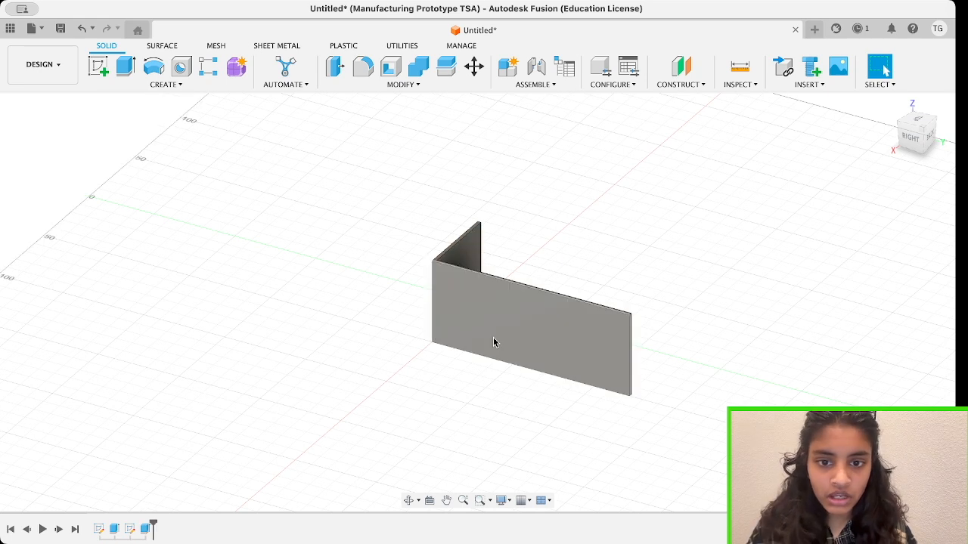
key("ctrl+z")
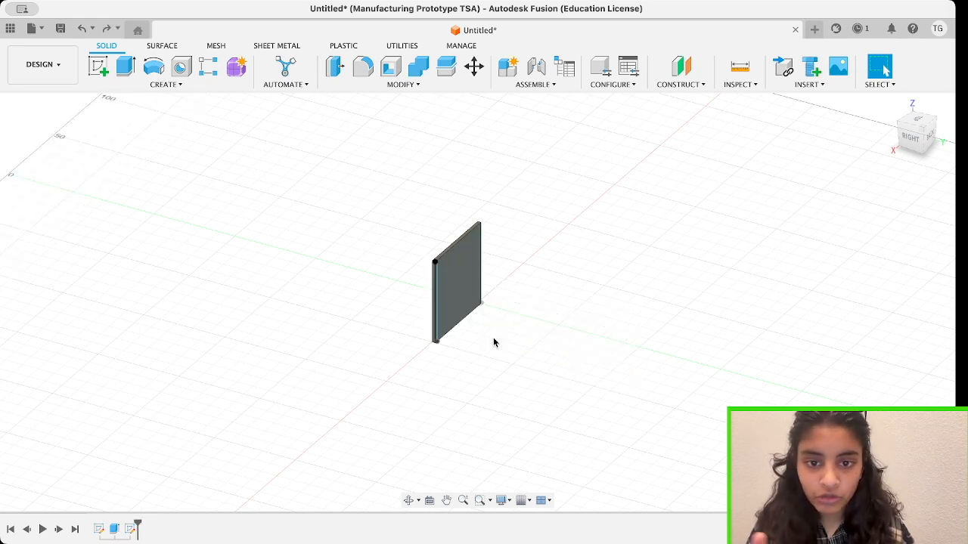
left_click(437, 303)
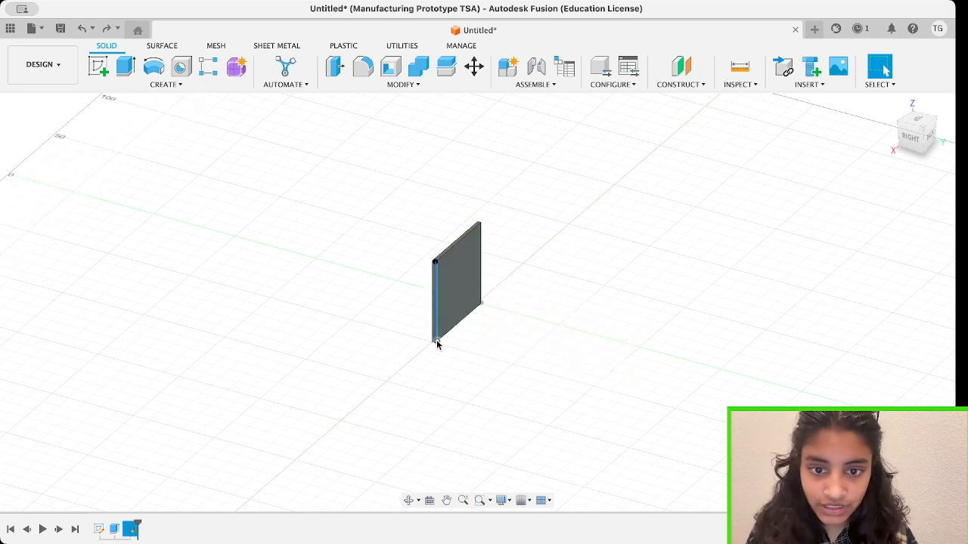
left_click(126, 66)
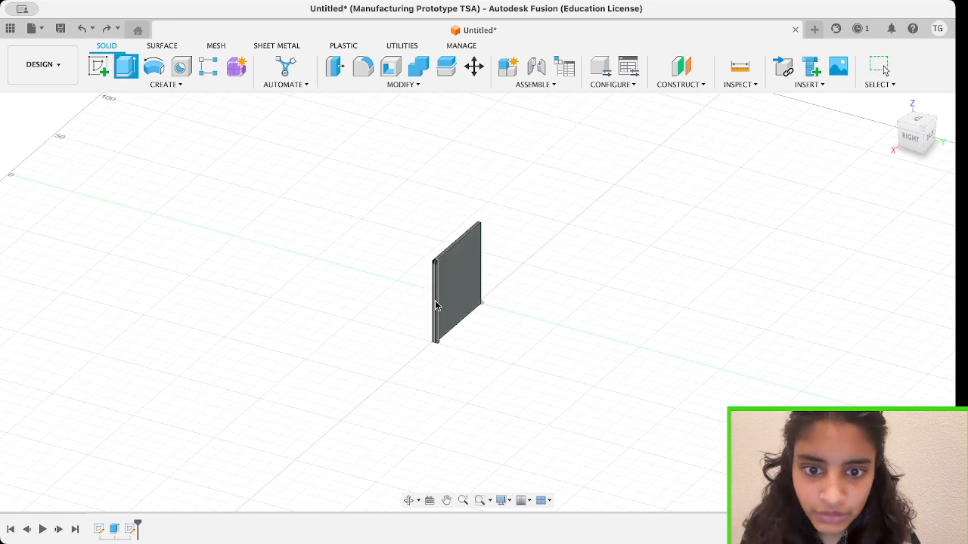
left_click(444, 313)
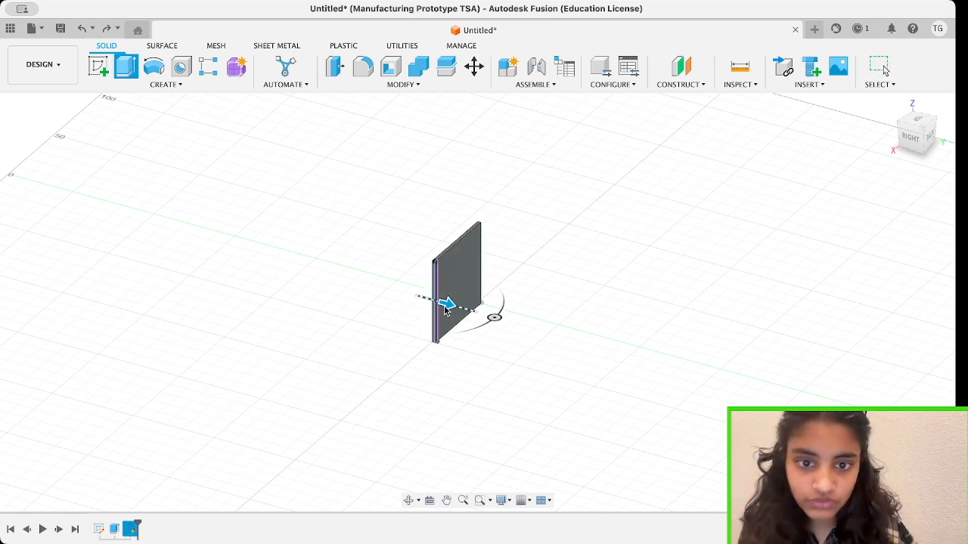
left_click_drag(446, 310, 639, 362)
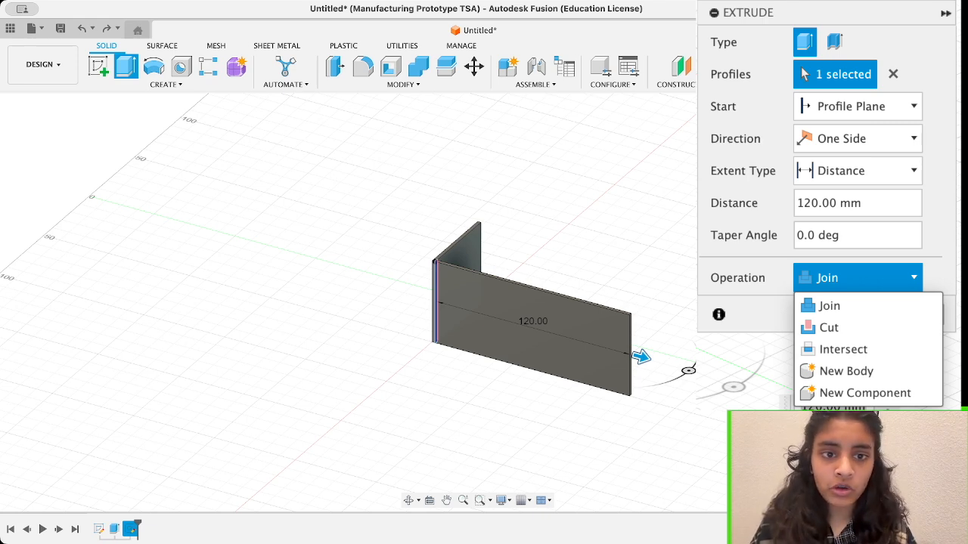
key("Return")
Select the 120 mm side wall as the body for a point-to-point Move/Copy, with its top corner at the square plate as origin point.
scroll(477, 304, "left", 5, "shift")
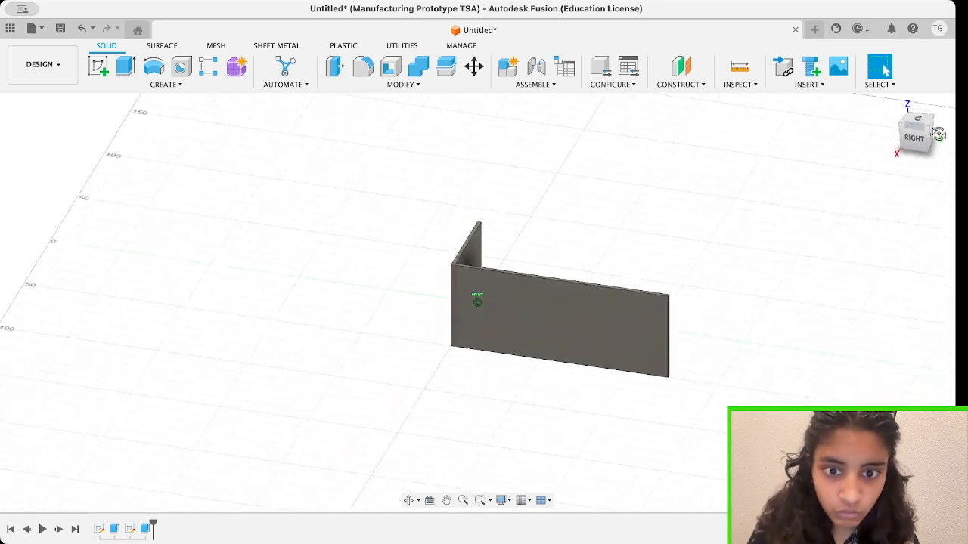
scroll(476, 306, "up", 3)
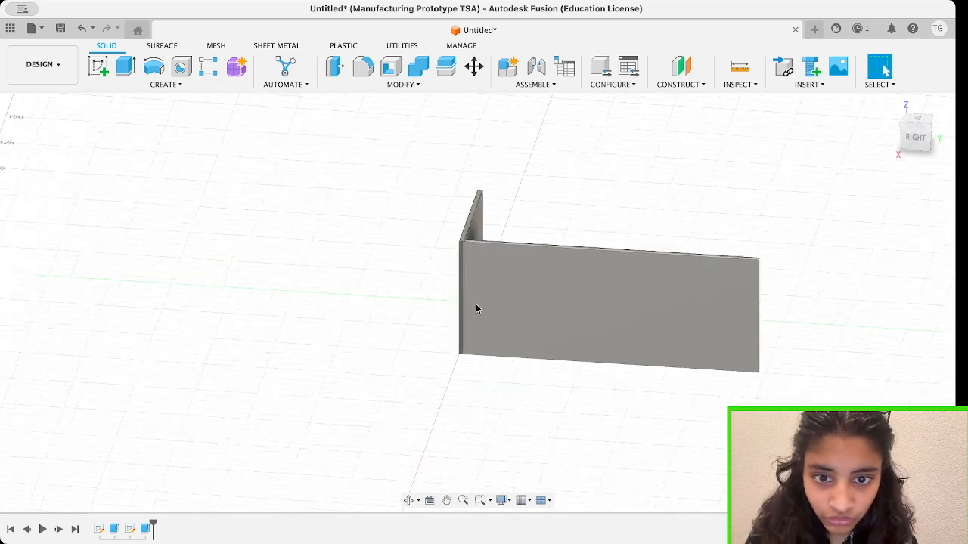
scroll(476, 309, "up", 2)
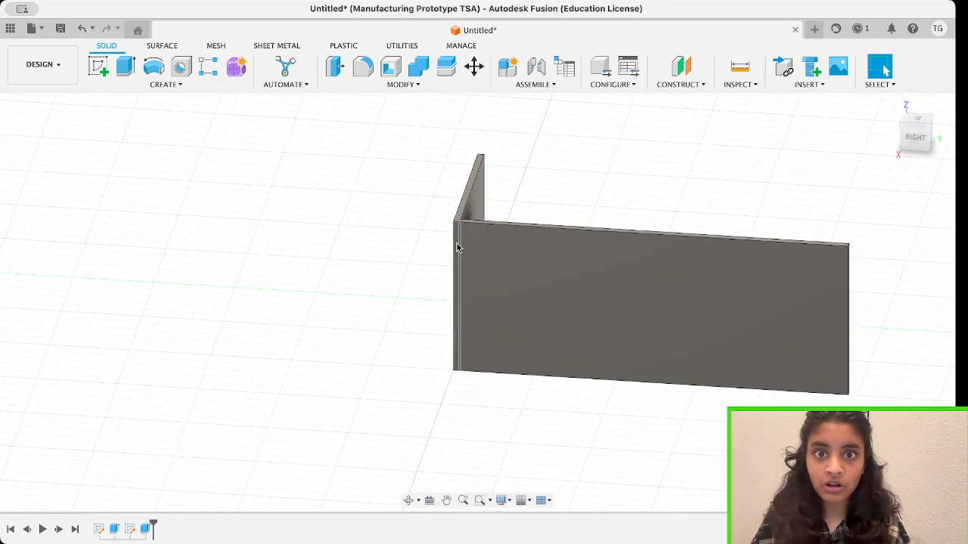
mouse_move(923, 141)
left_mouse_down()
mouse_move(911, 126)
mouse_move(924, 137)
left_mouse_up()
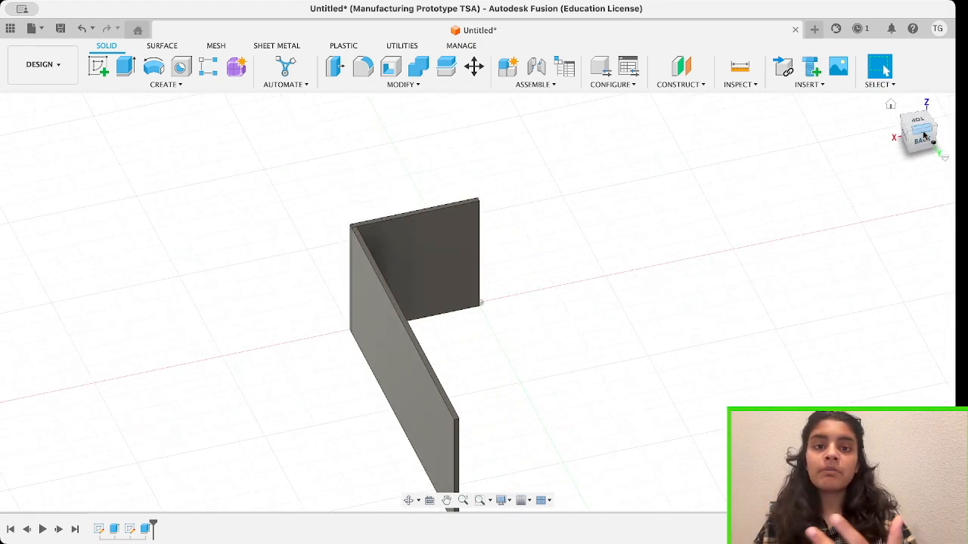
left_click(922, 138)
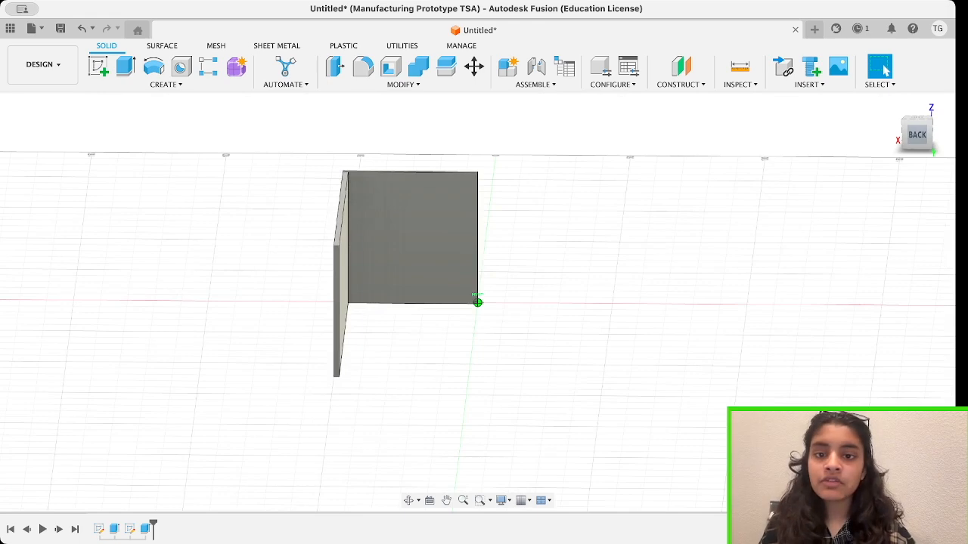
left_click_drag(917, 135, 915, 143)
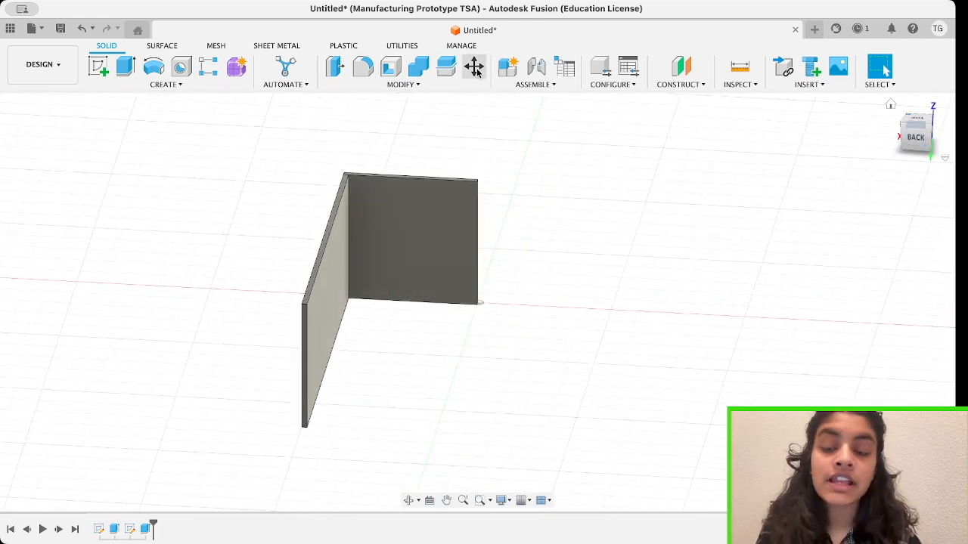
mouse_move(916, 140)
left_mouse_down()
mouse_move(910, 159)
mouse_move(915, 137)
left_mouse_up()
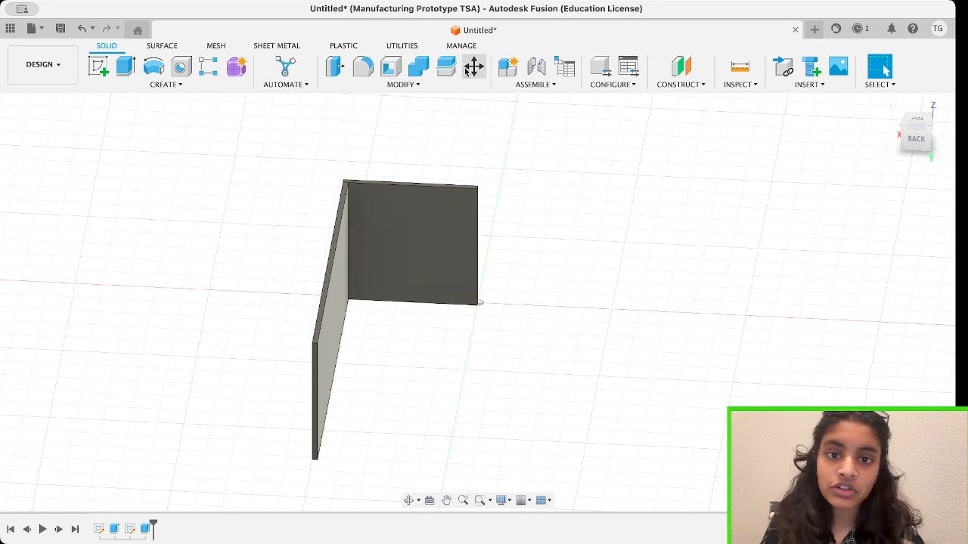
left_click(466, 69)
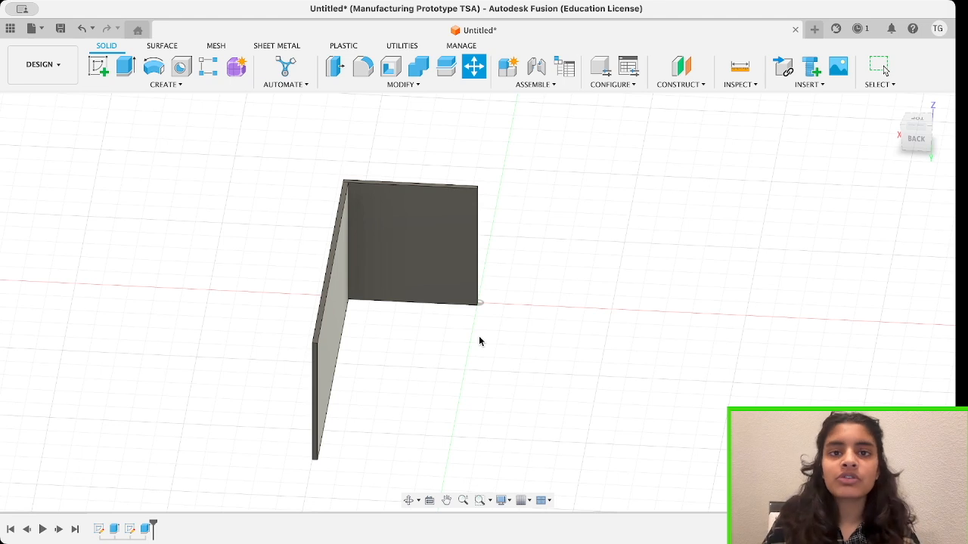
key("m")
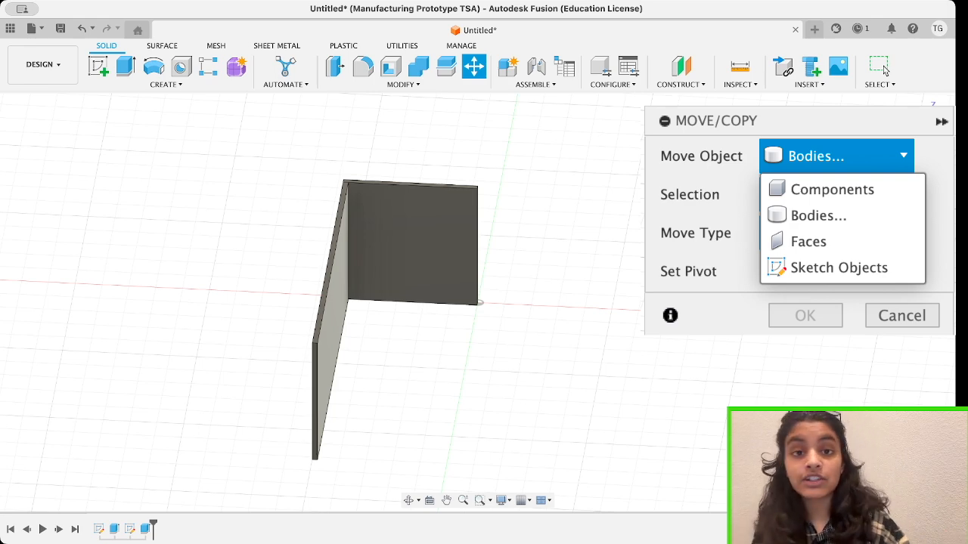
left_click(873, 218)
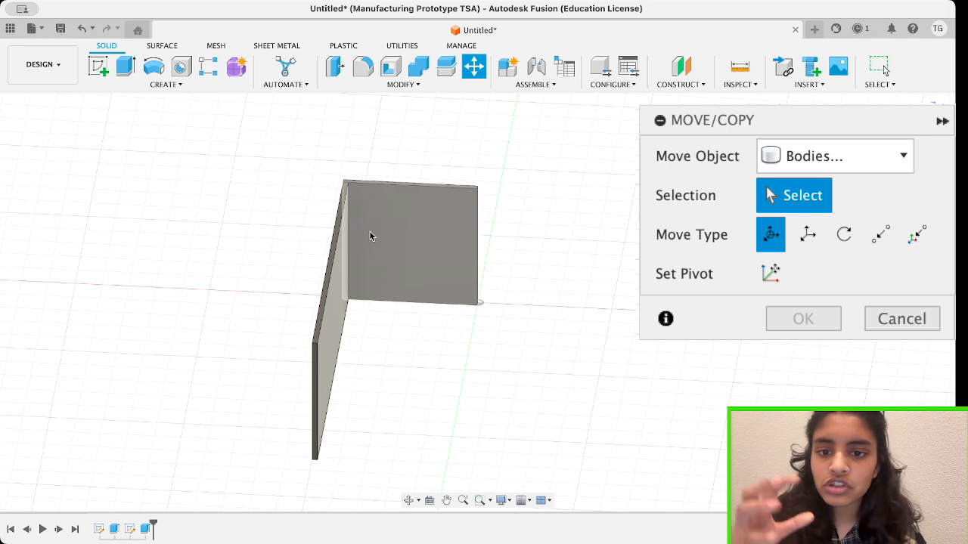
left_click(340, 270)
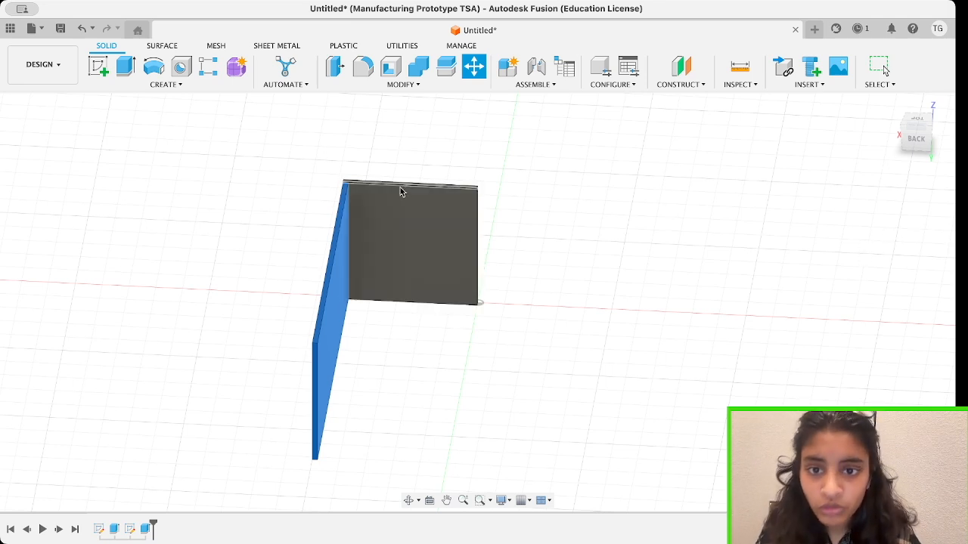
left_click(342, 185)
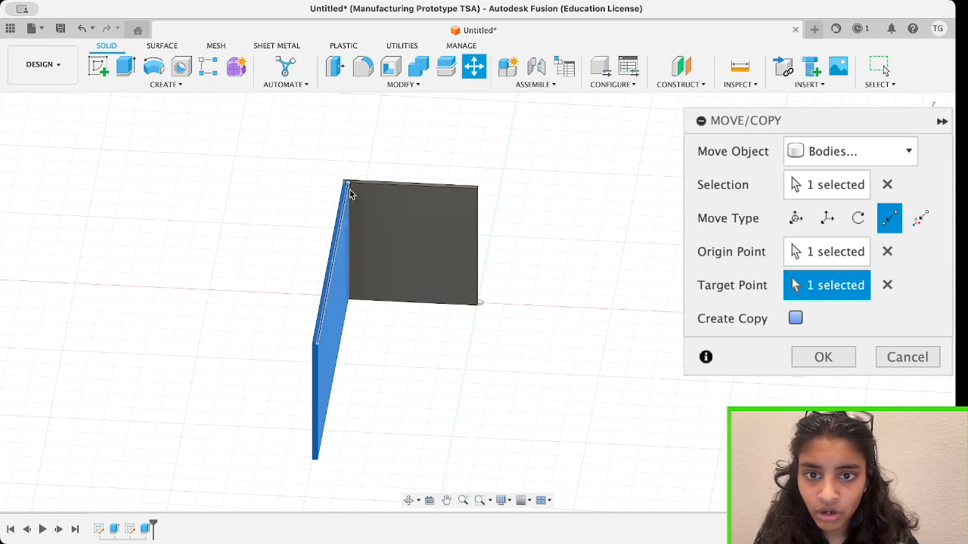
Try out top corners of the square plate as target points for the side wall and undo the last placement.
left_click(477, 189)
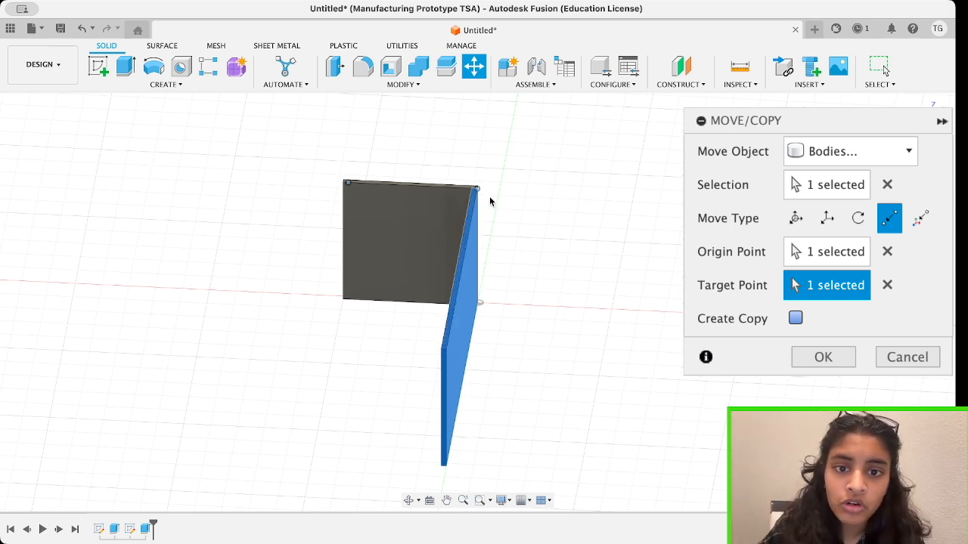
mouse_move(575, 246)
middle_mouse_down("shift")
mouse_move(504, 243)
mouse_move(591, 240)
middle_mouse_up("shift")
left_click(348, 179)
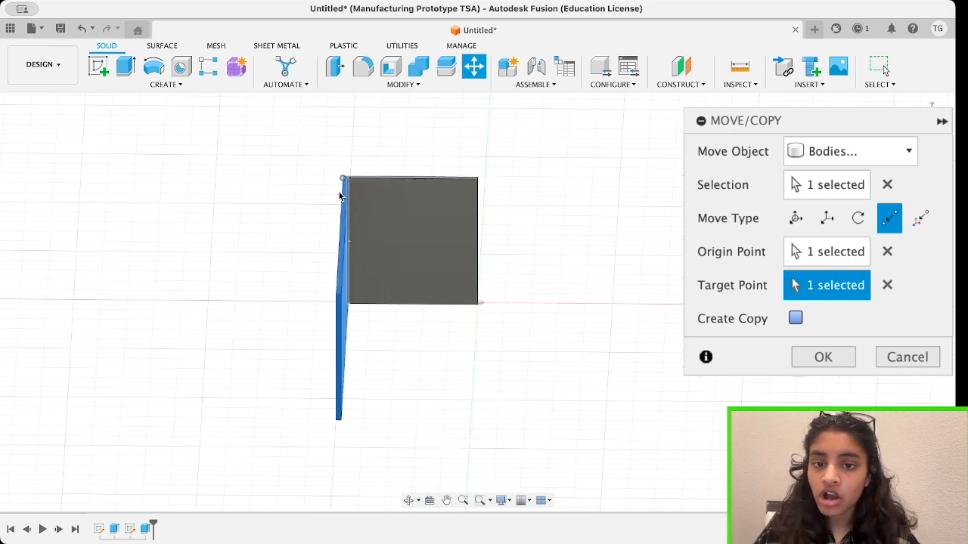
scroll(339, 192, "up", 3)
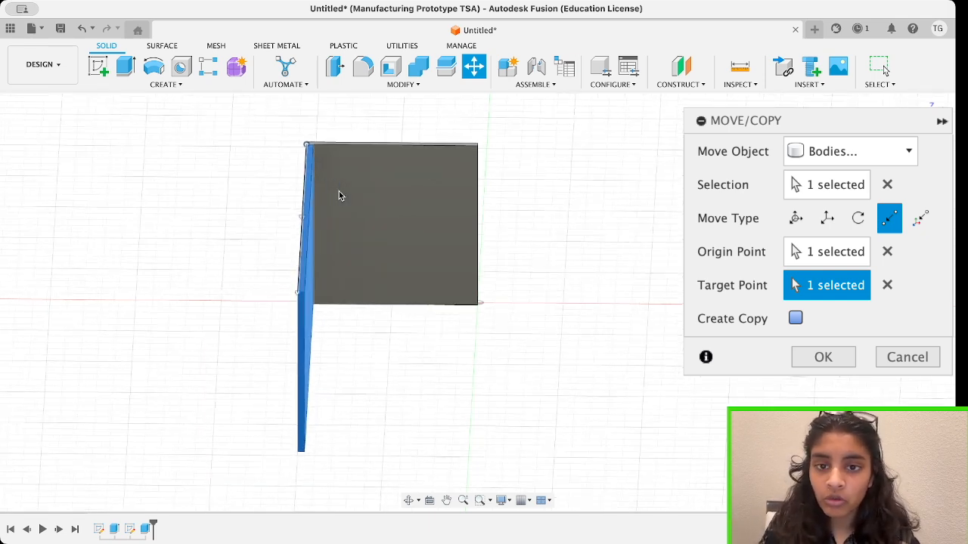
left_click(478, 146)
left_click(890, 104)
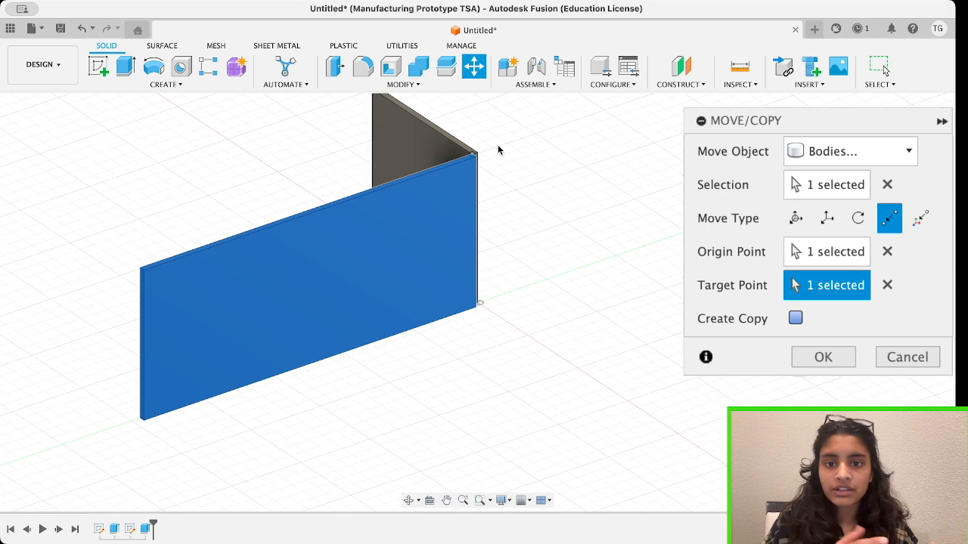
key("super+z")
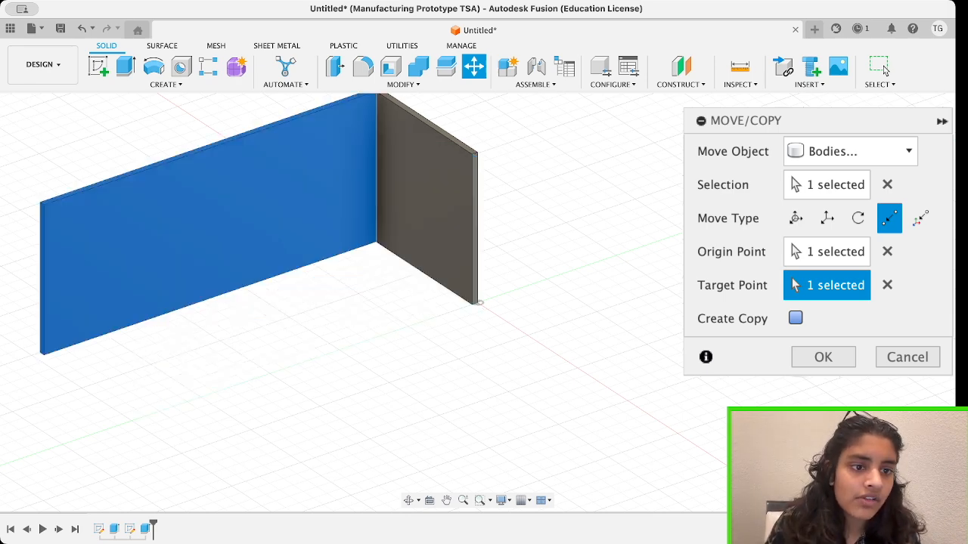
Set the square plate's opposite top corner as target point and create a copy of the side wall there.
middle_click_drag(479, 302, 528, 337, "shift")
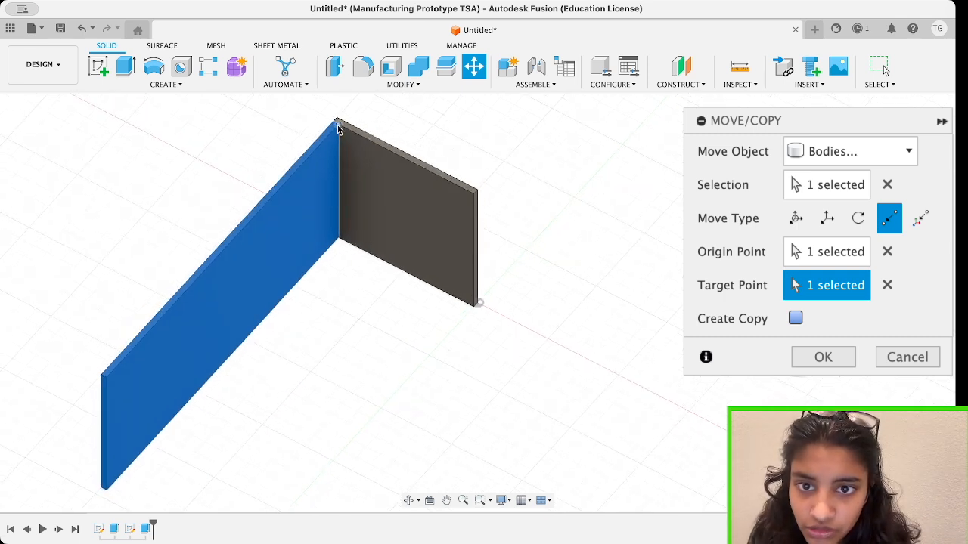
left_click(471, 196)
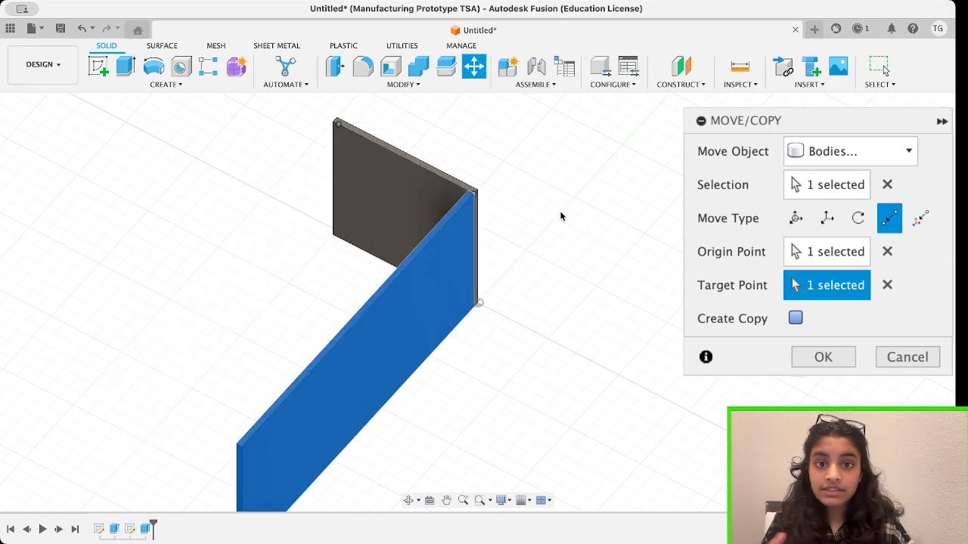
key("Return")
left_click(812, 294)
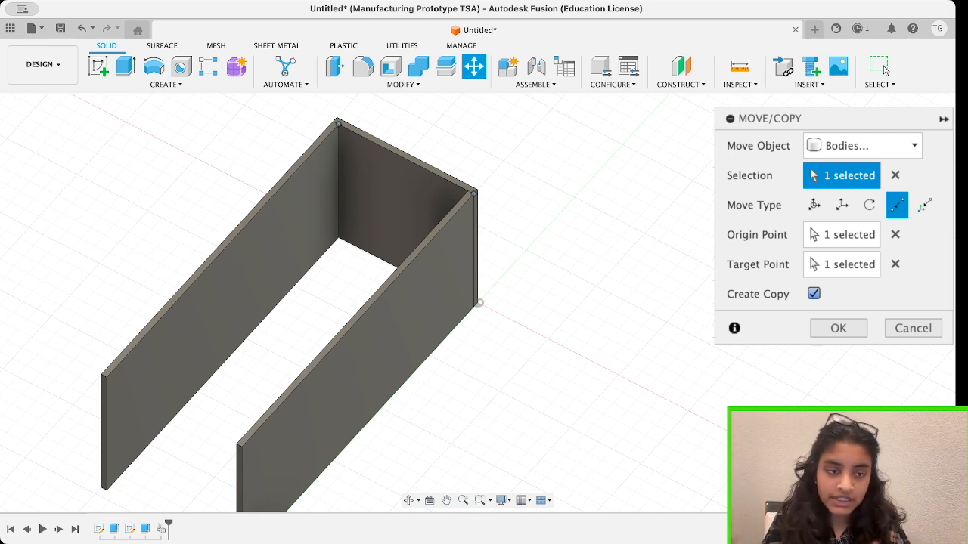
key("Return")
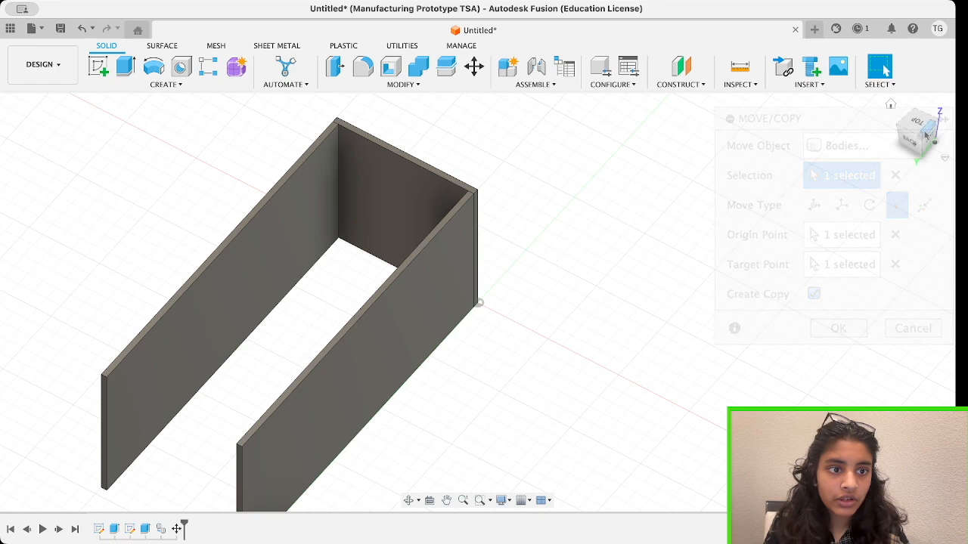
Copy the square end plate point to point from its top corner to the side wall's far top corner, closing the open end.
left_click_drag(915, 148, 950, 162)
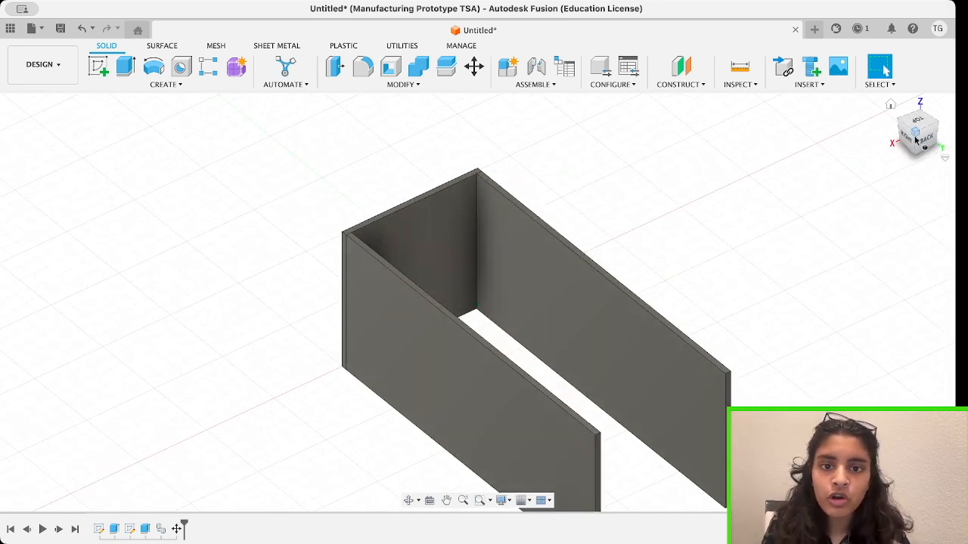
left_click(475, 69)
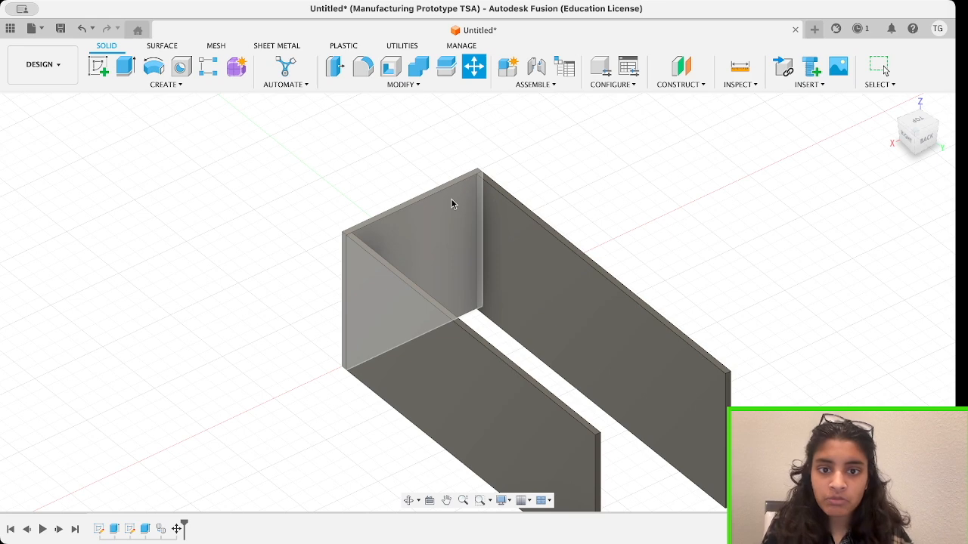
left_click_drag(931, 149, 914, 134)
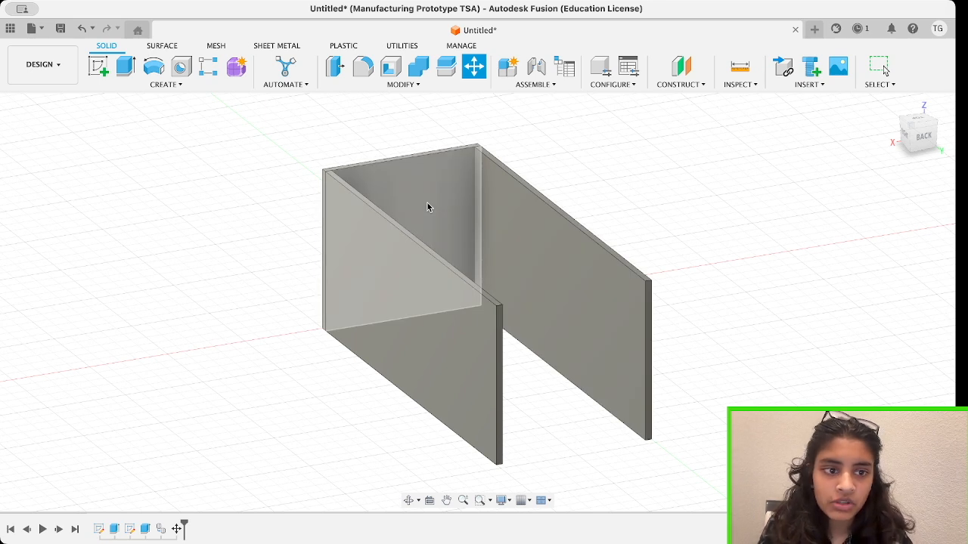
left_click(428, 202)
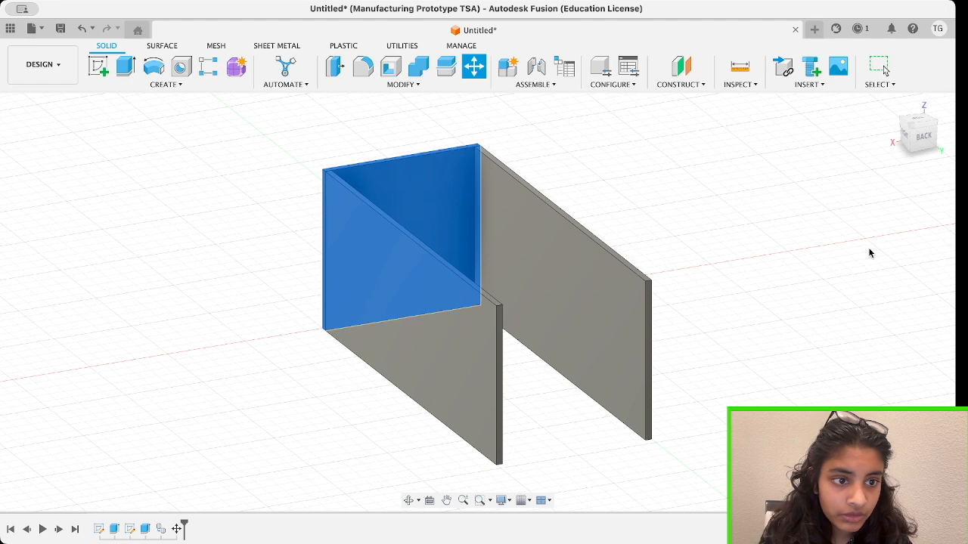
left_click_drag(906, 133, 931, 146)
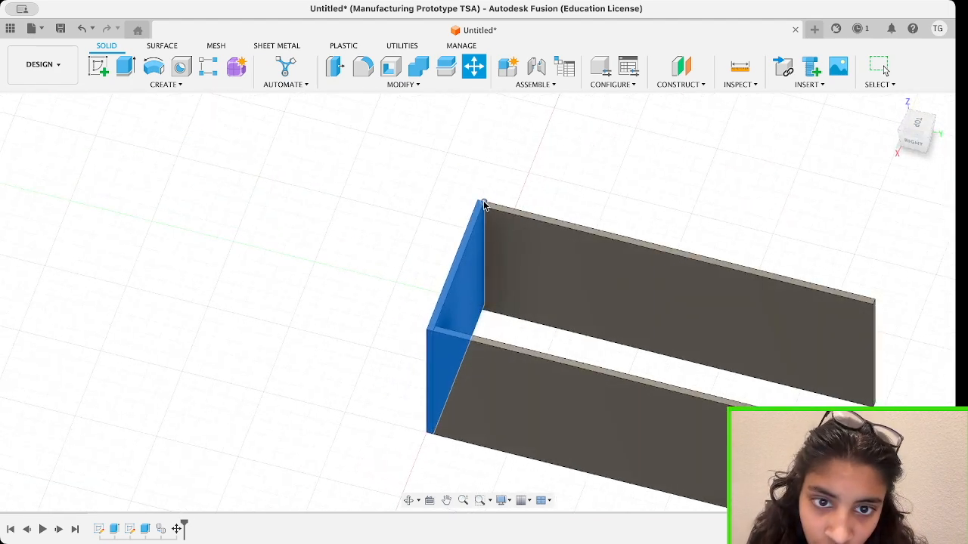
left_click(921, 132)
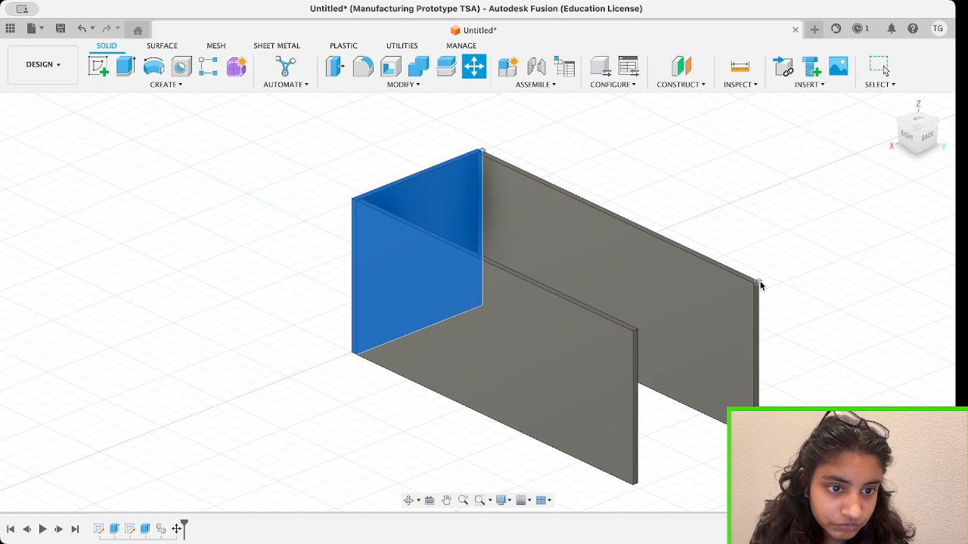
left_click(759, 282)
mouse_move(916, 134)
left_mouse_down()
mouse_move(940, 151)
mouse_move(896, 132)
mouse_move(908, 140)
left_mouse_up()
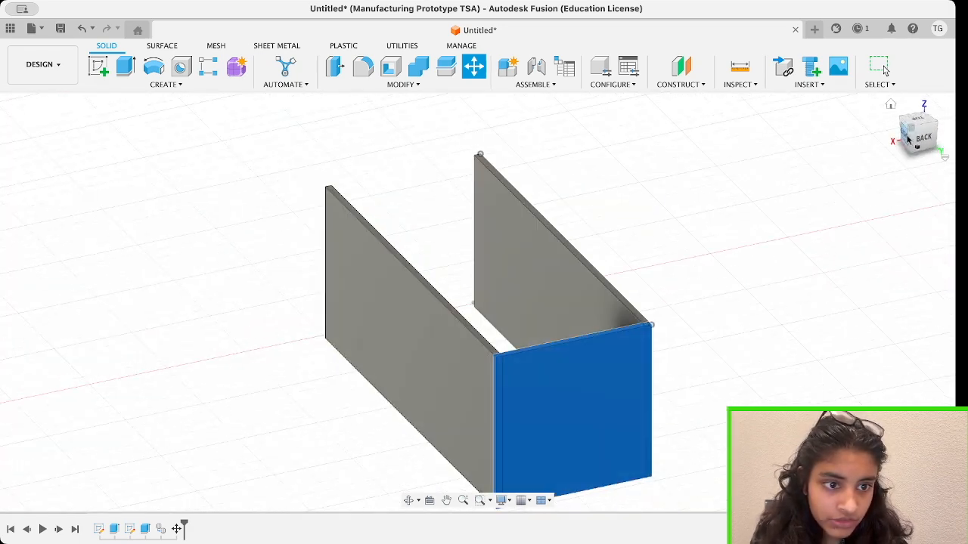
key("Return")
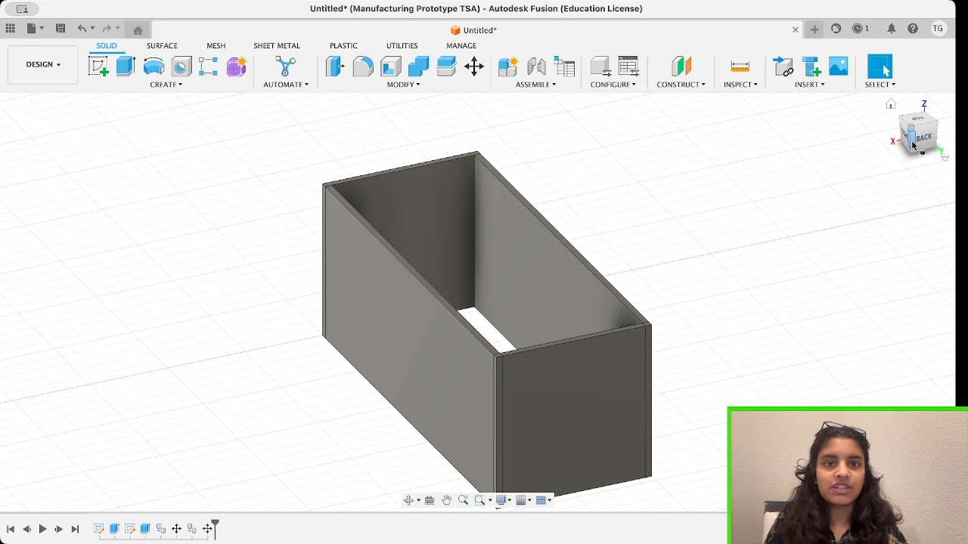
Sketch a rectangle on the box's top rim between diagonally opposite outer corners and finish the sketch.
left_click_drag(912, 146, 927, 143)
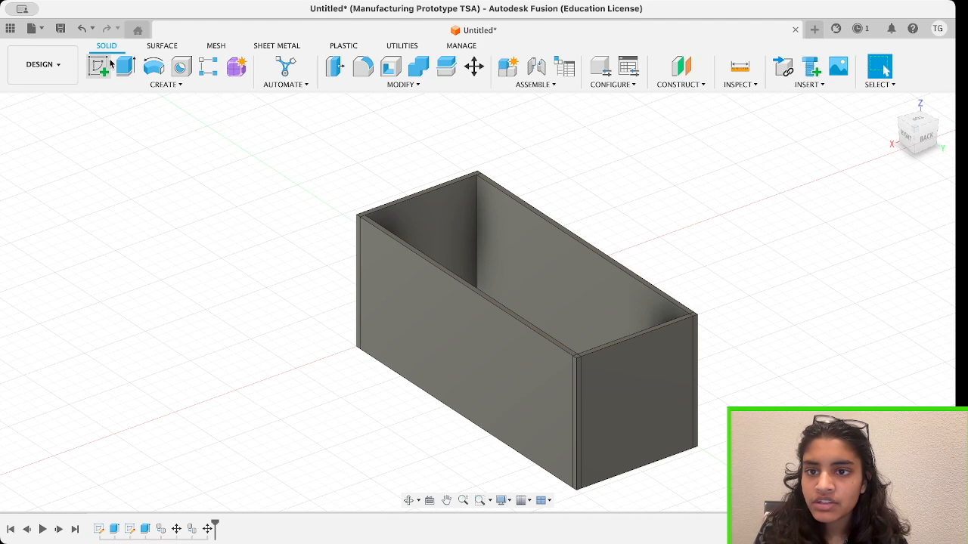
left_click(93, 76)
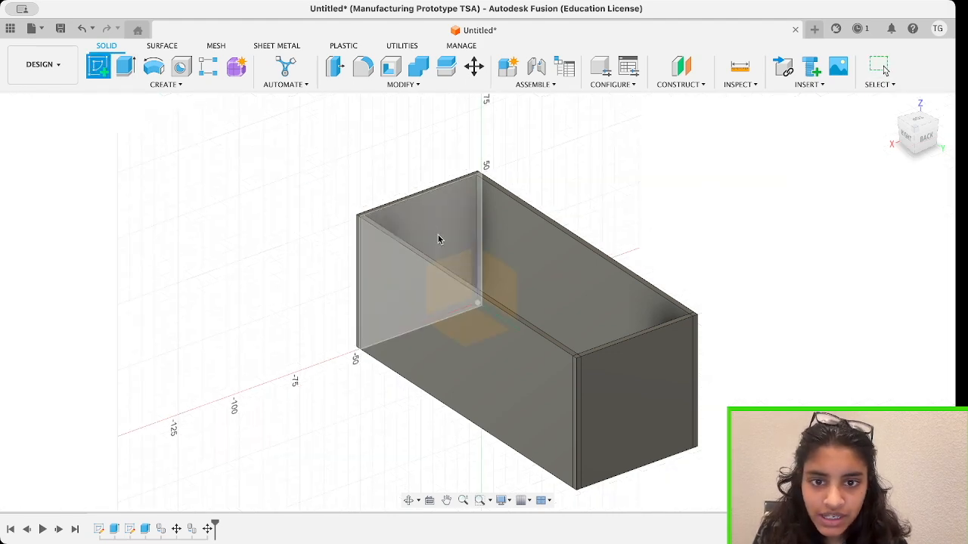
left_click(449, 187)
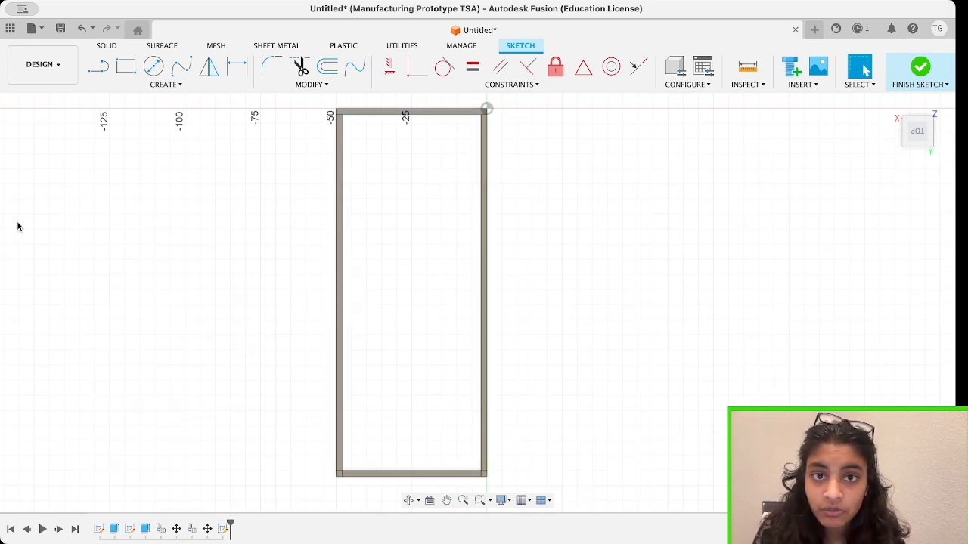
left_click(125, 66)
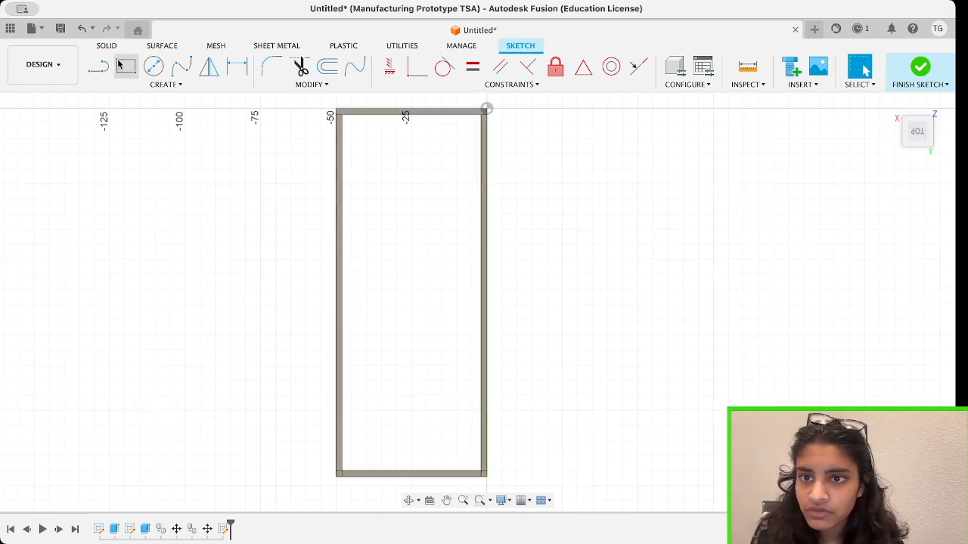
left_click(338, 112)
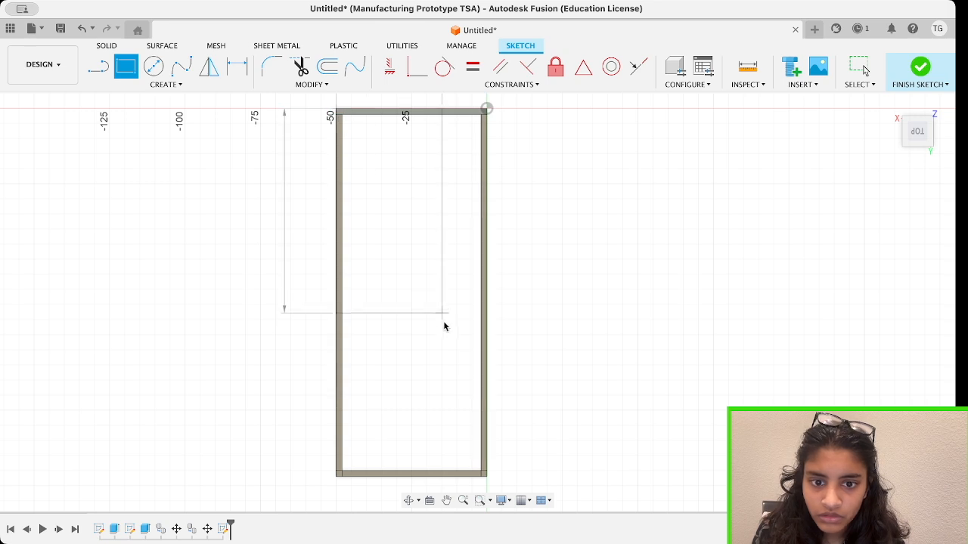
left_click(486, 479)
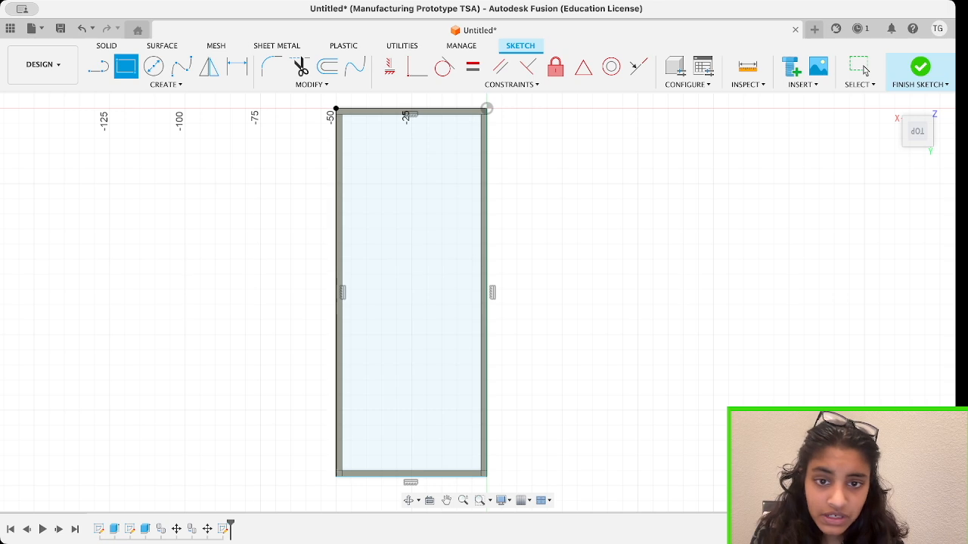
left_click(920, 68)
Extrude the rectangle on the box rim by -2 mm, adding it as a solid top plate instead of cutting.
left_click(534, 290)
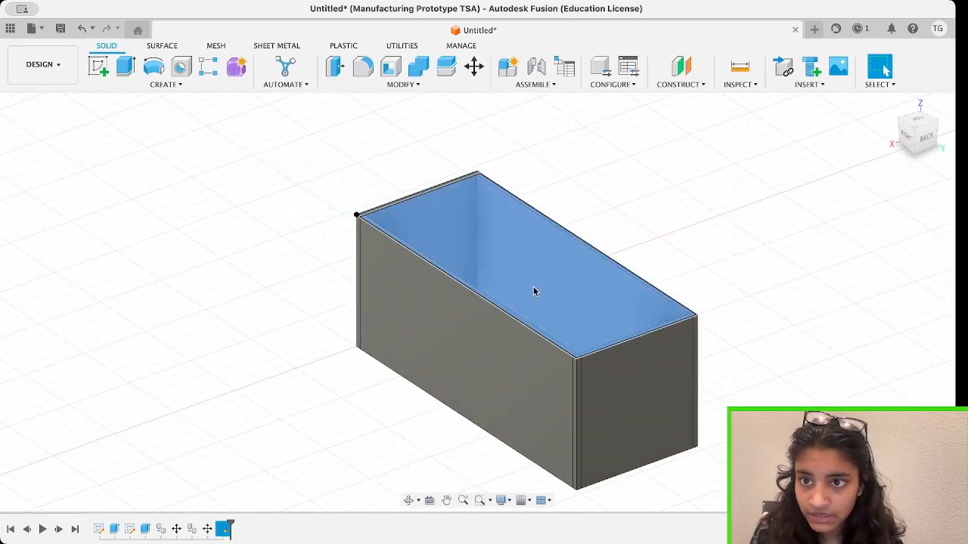
left_click(124, 72)
mouse_move(527, 260)
left_mouse_down()
mouse_move(523, 270)
mouse_move(529, 248)
mouse_move(525, 269)
left_mouse_up()
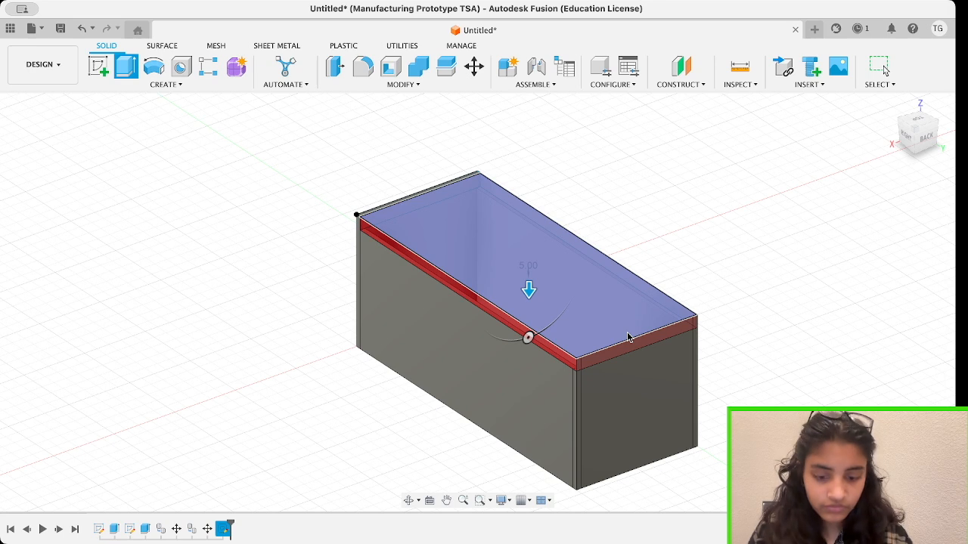
type("-2")
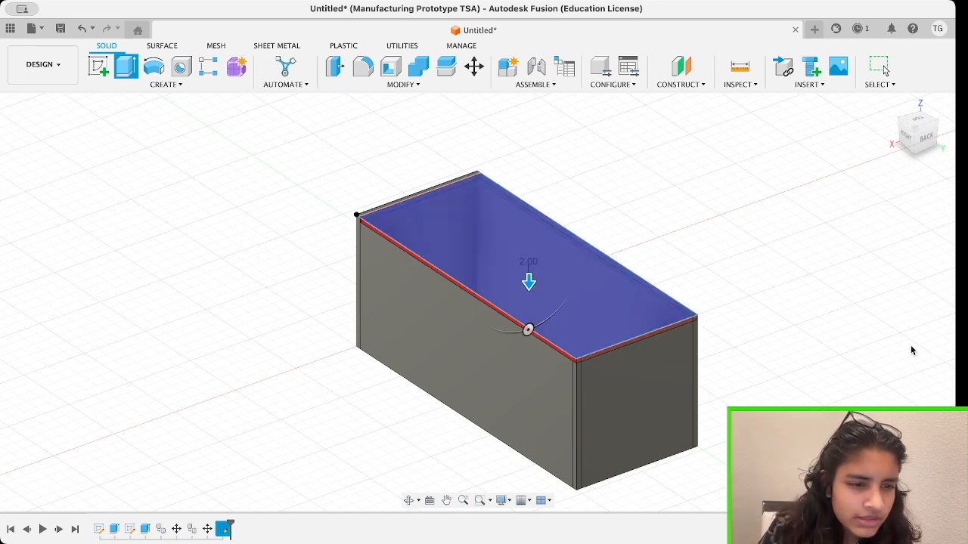
left_click(882, 390)
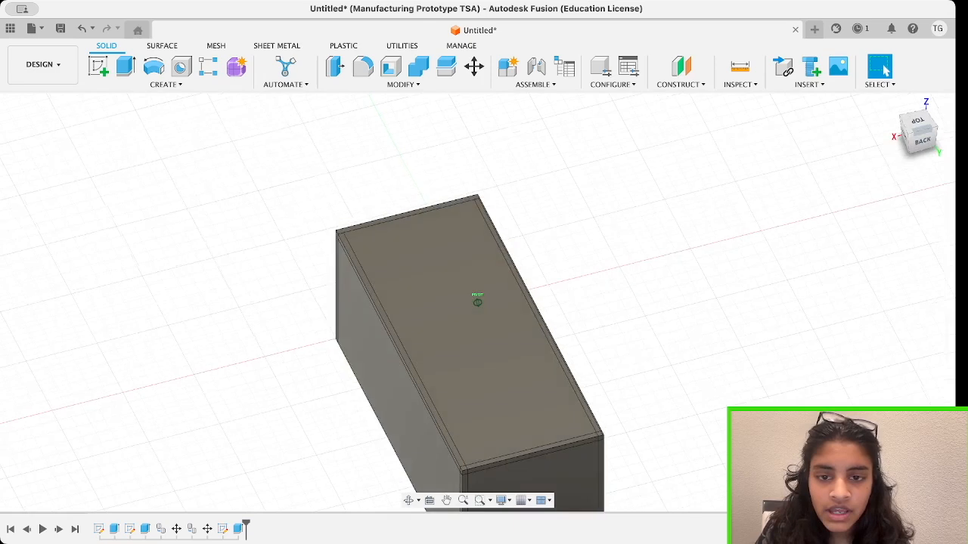
Sketch a circle on the top plate near one corner, its centre about 14 mm from the short edge and about 13 mm from the long edge.
mouse_move(924, 141)
left_mouse_down()
mouse_move(931, 134)
mouse_move(925, 141)
left_mouse_up()
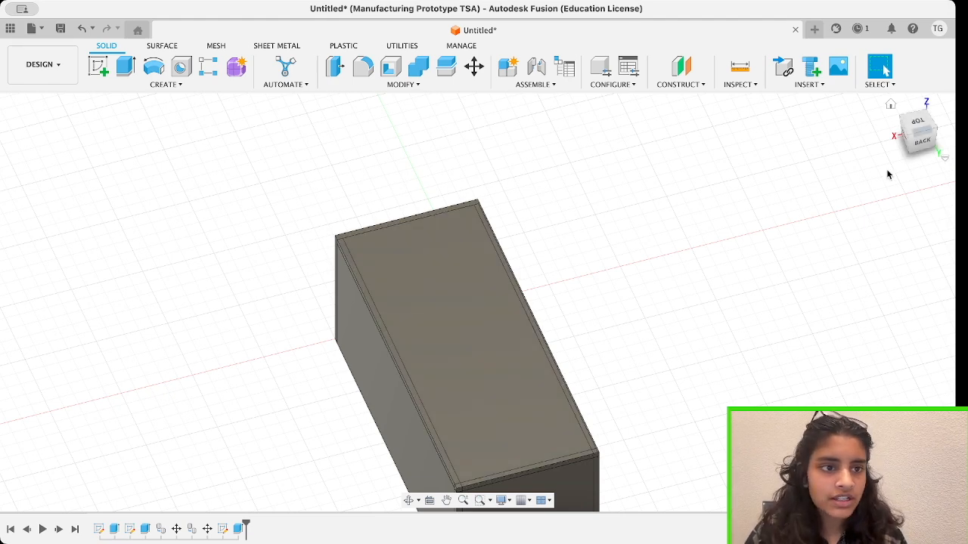
left_click_drag(921, 141, 938, 139)
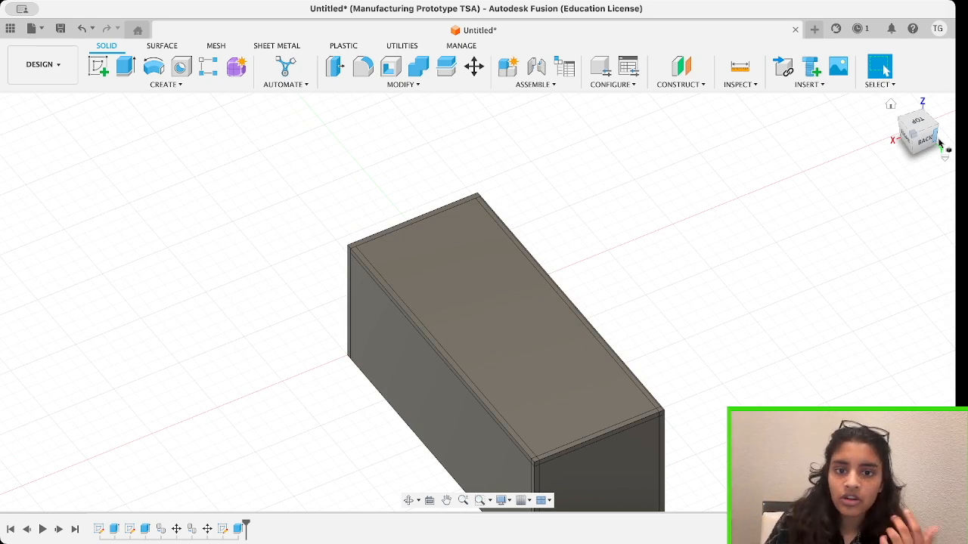
left_click(98, 66)
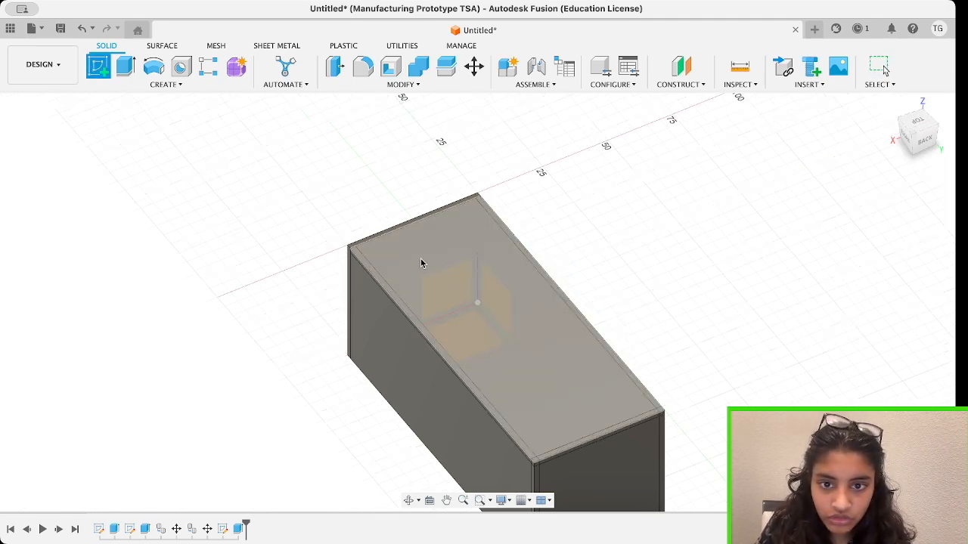
left_click(418, 261)
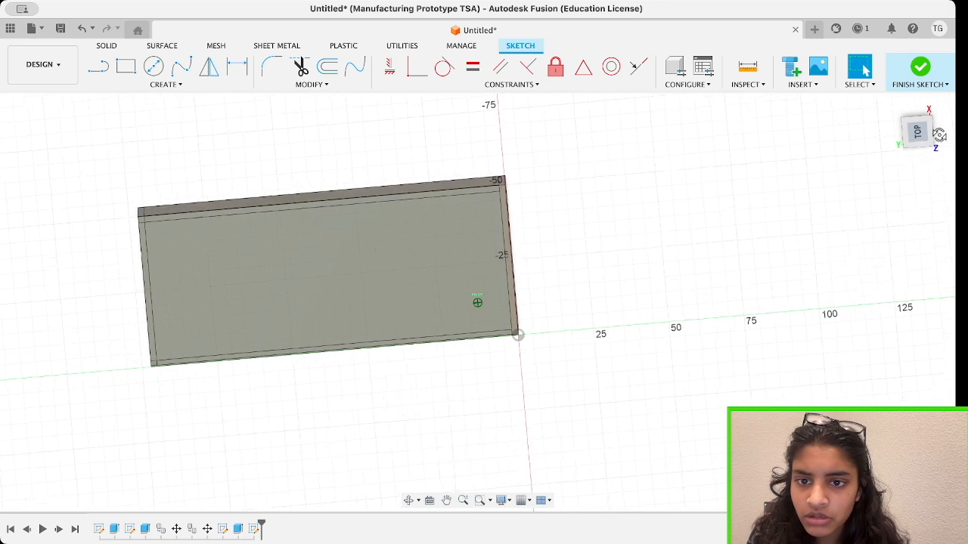
key("c")
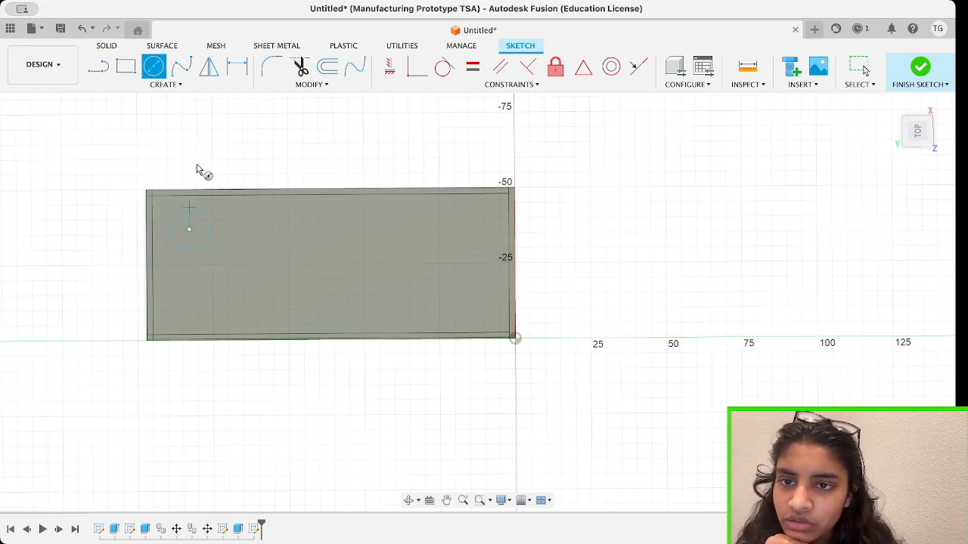
Dimension the circle's centre 15 mm from the adjacent short outer edge of the top plate.
key("d")
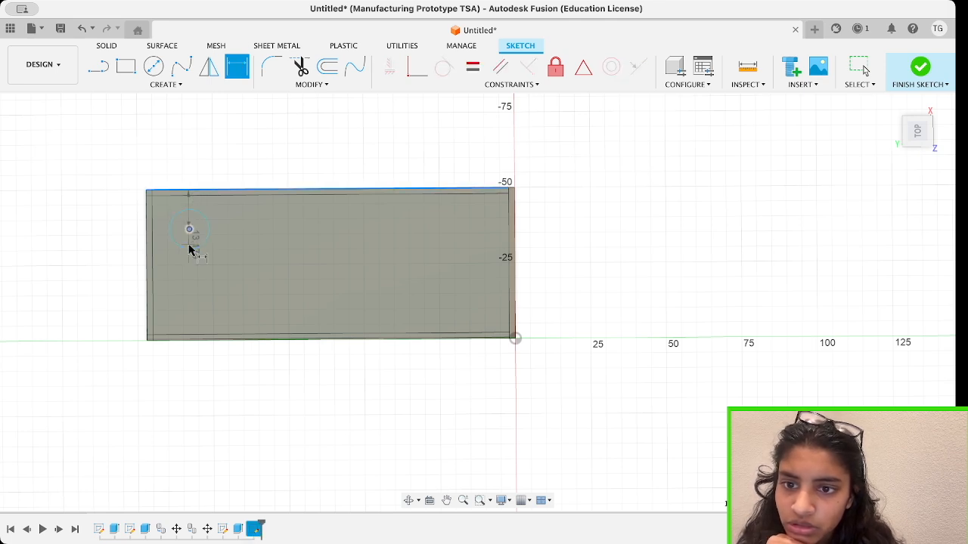
left_click(189, 229)
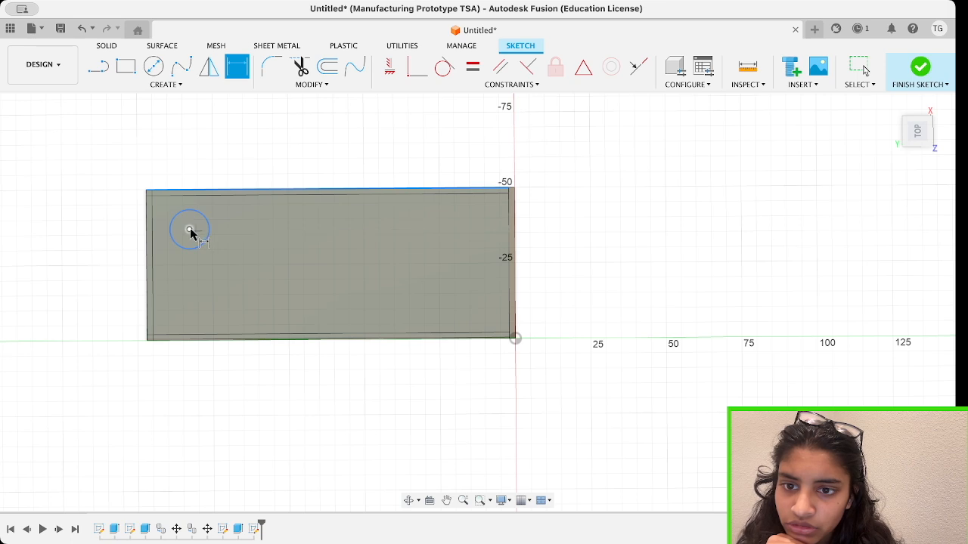
left_click(147, 236)
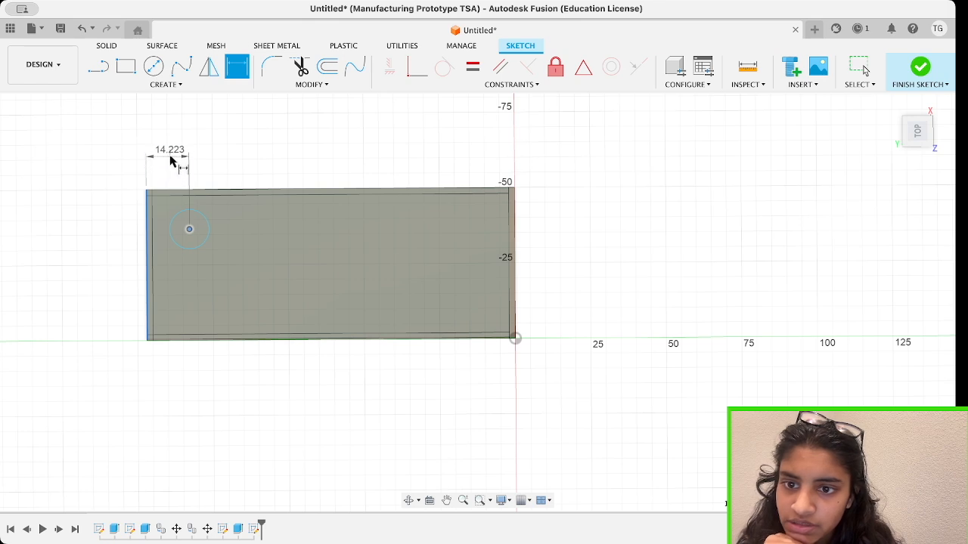
left_click(185, 170)
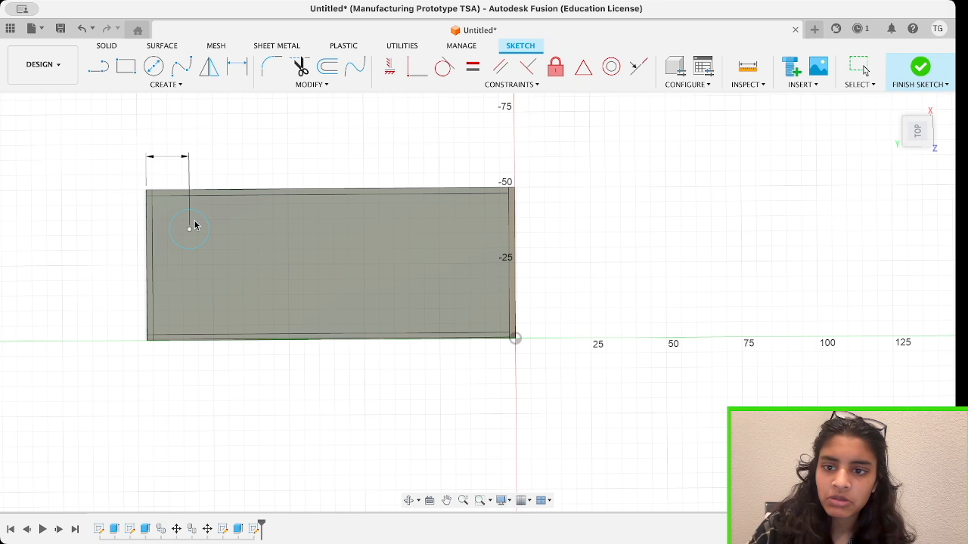
type("15")
key("Return")
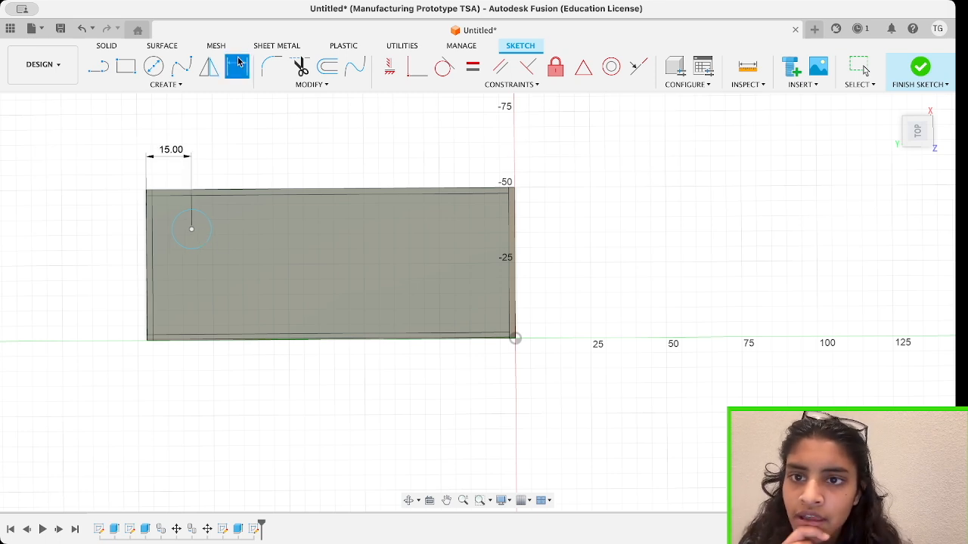
Dimension the circle's centre 15 mm from the adjacent long outer edge of the top plate.
left_click(191, 232)
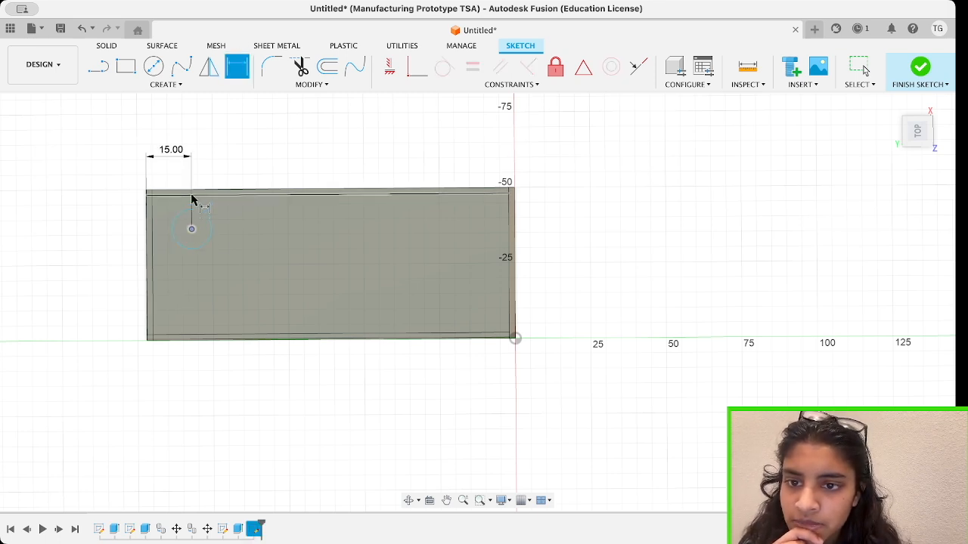
left_click(192, 191)
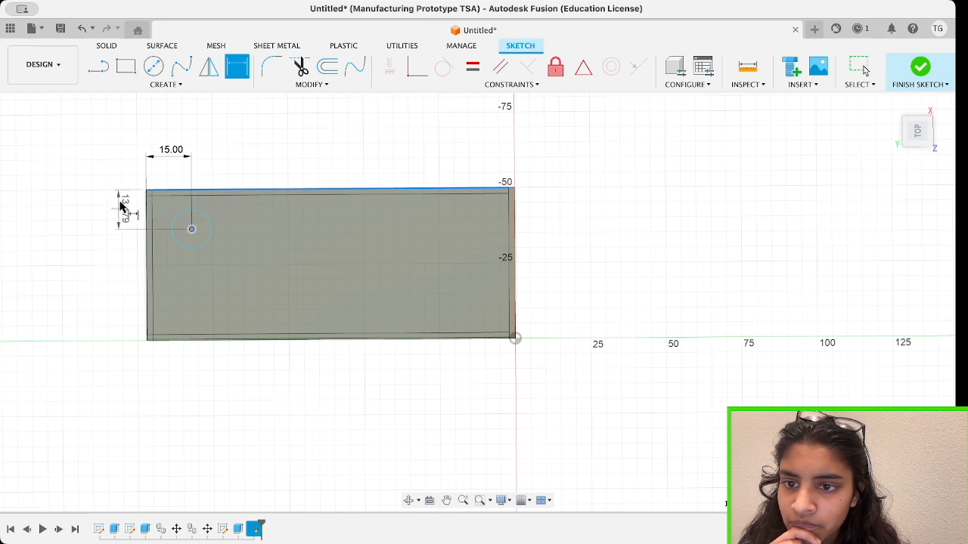
key("Escape")
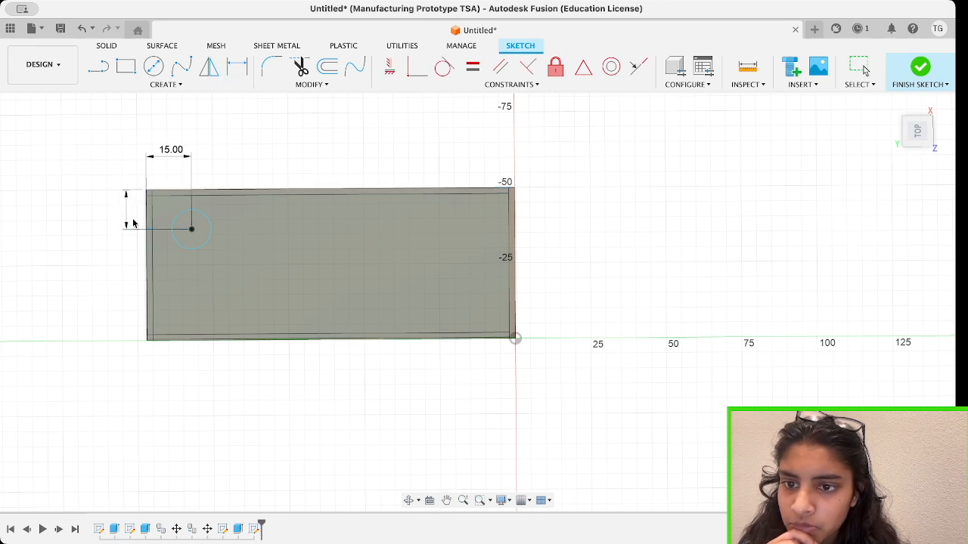
type("15")
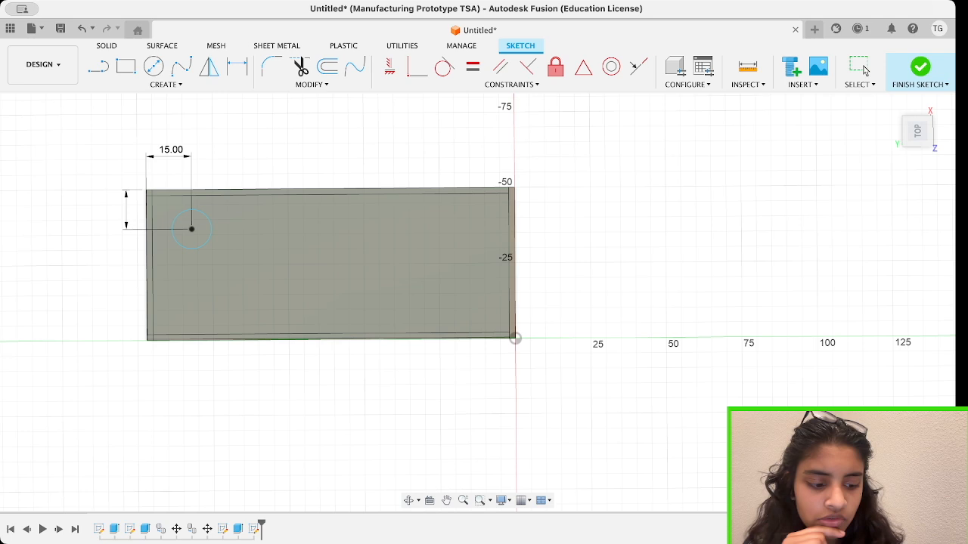
key("Return")
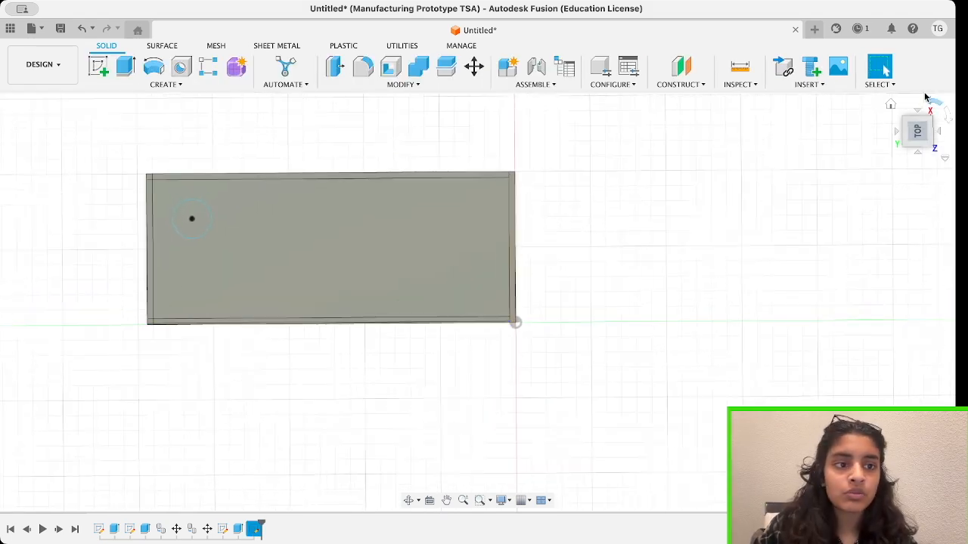
Finish the sketch and extrude the circle upward from the top plate into a short cylindrical stud.
left_click(920, 133)
left_click_drag(937, 102, 942, 100)
key("e")
left_click(186, 296)
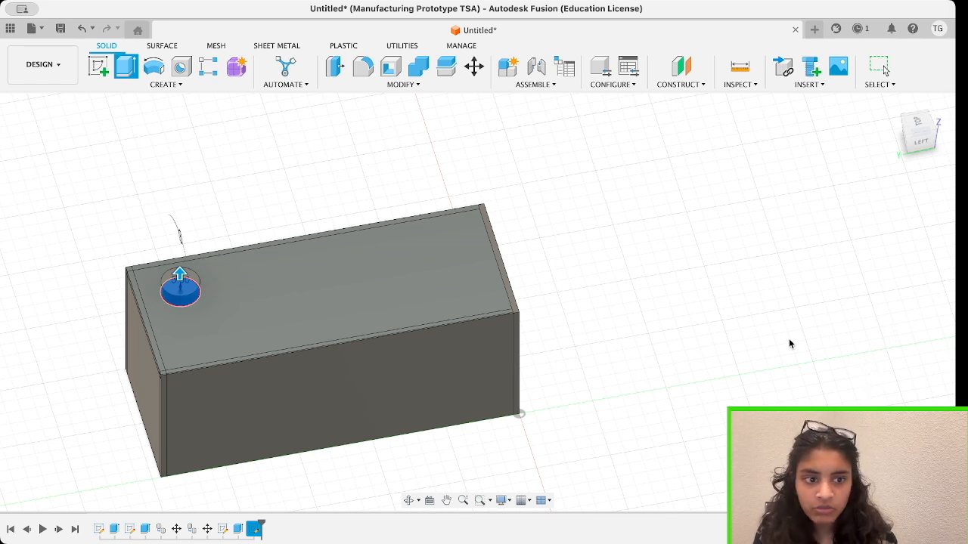
key("Return")
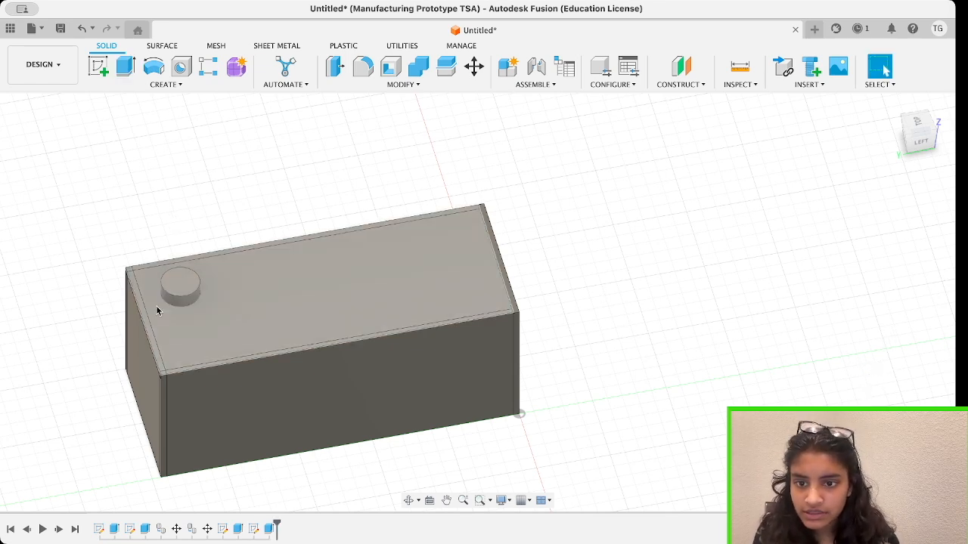
Set up a rectangular pattern of the stud body with 4 instances along the box's length, spread to near the far end.
mouse_move(922, 146)
left_mouse_down()
mouse_move(904, 117)
mouse_move(868, 167)
mouse_move(917, 147)
left_mouse_up()
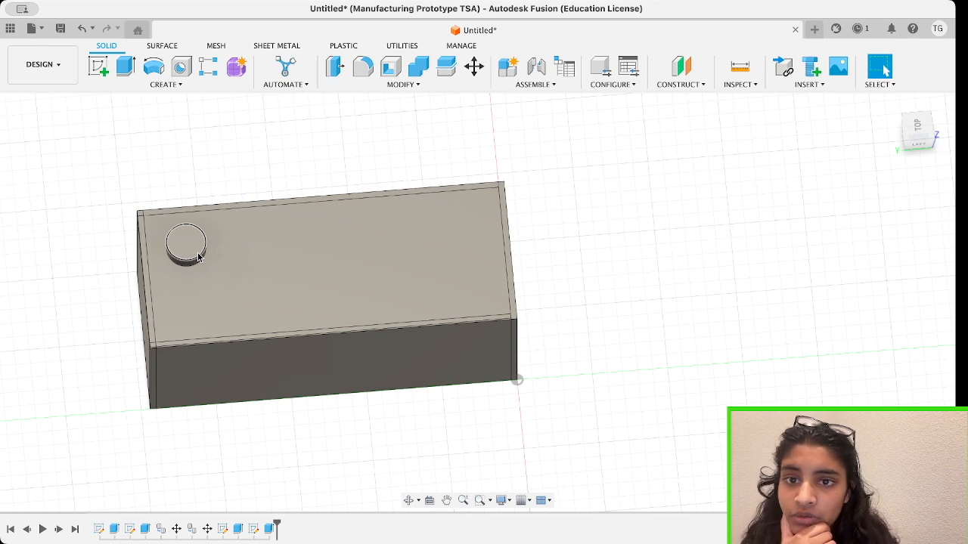
left_click(166, 83)
mouse_move(111, 370)
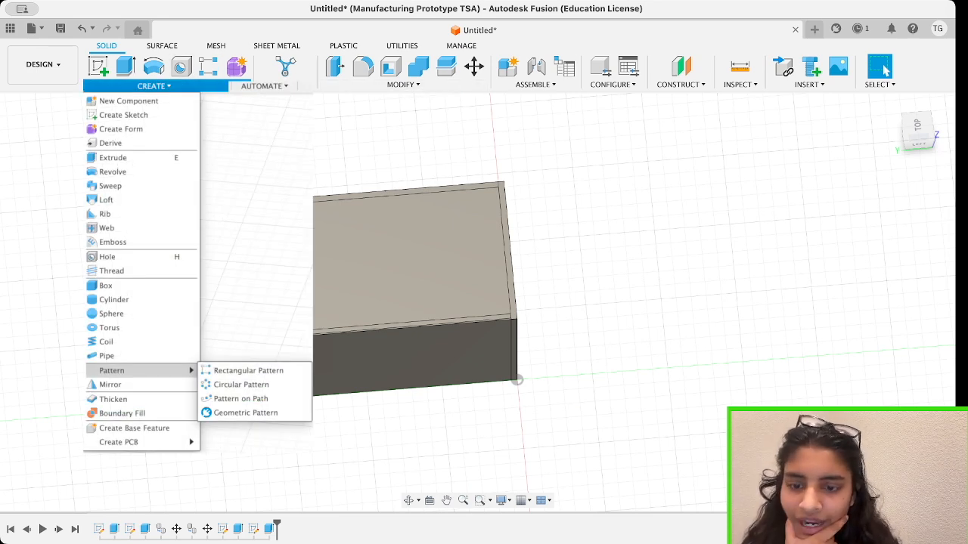
left_click(248, 370)
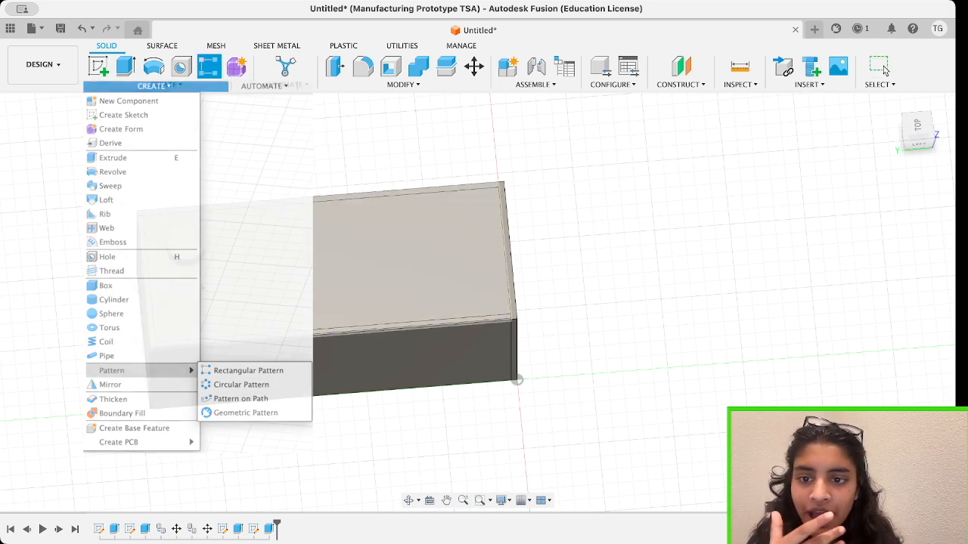
left_click(187, 261)
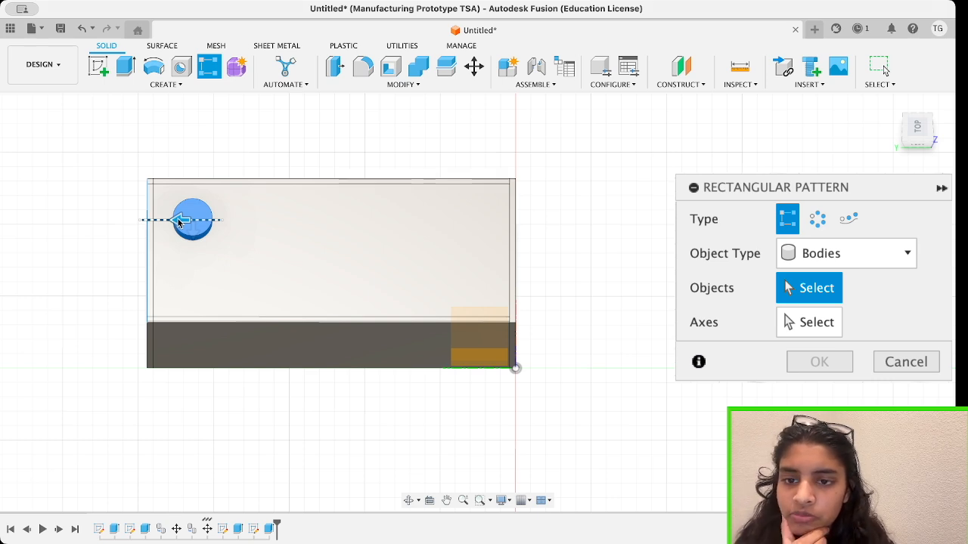
left_click_drag(179, 221, 421, 258)
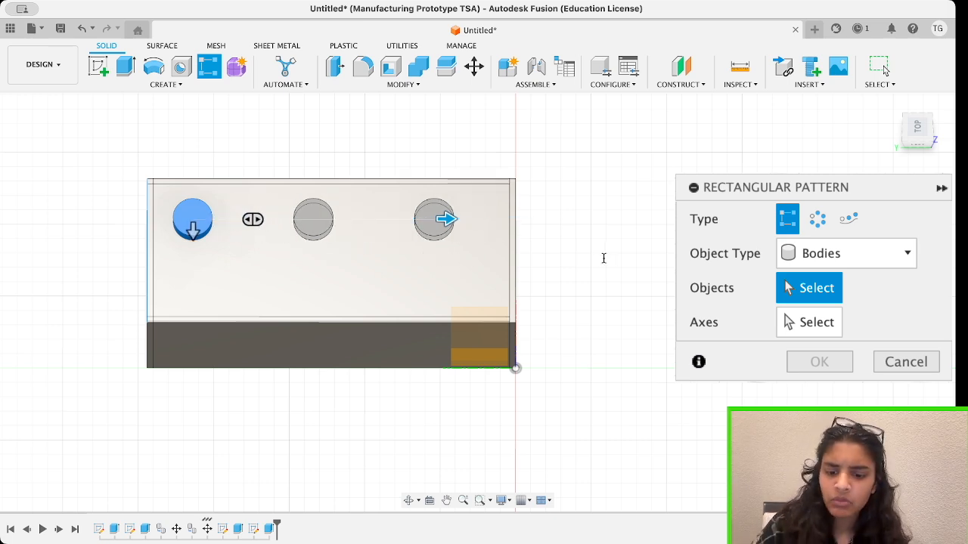
type("4")
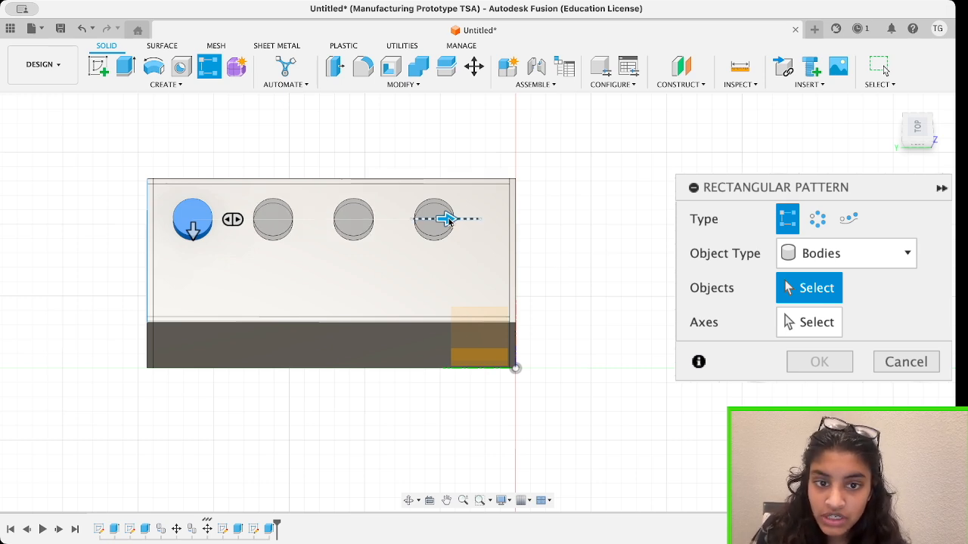
left_click_drag(448, 219, 480, 224)
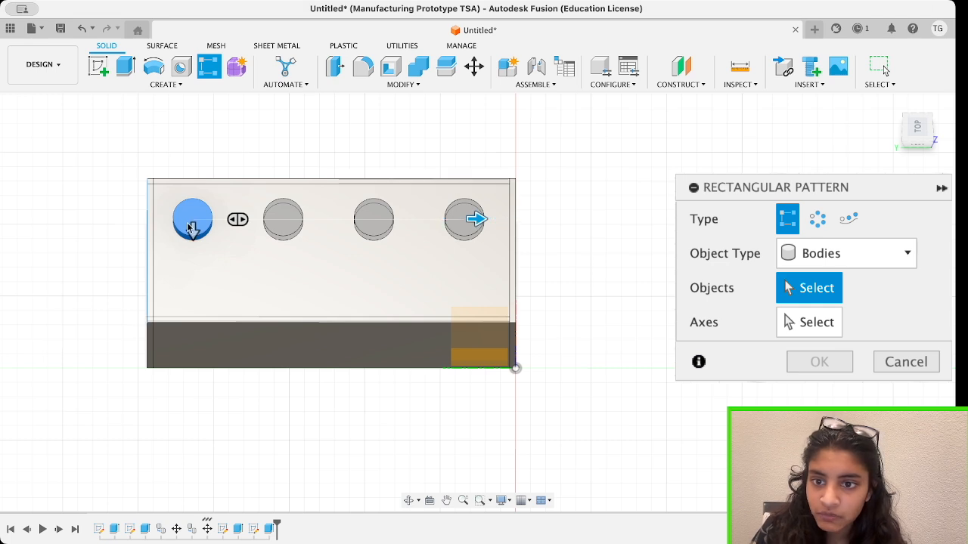
Add a second pattern direction across the box's width with 2 rows kept on the top plate and complete the pattern.
left_click_drag(192, 240, 190, 337)
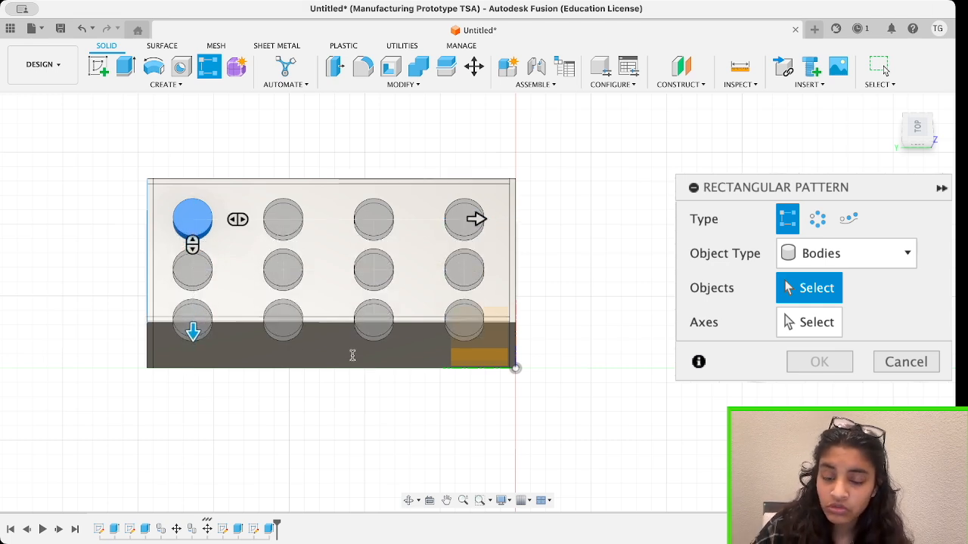
left_click_drag(193, 342, 194, 299)
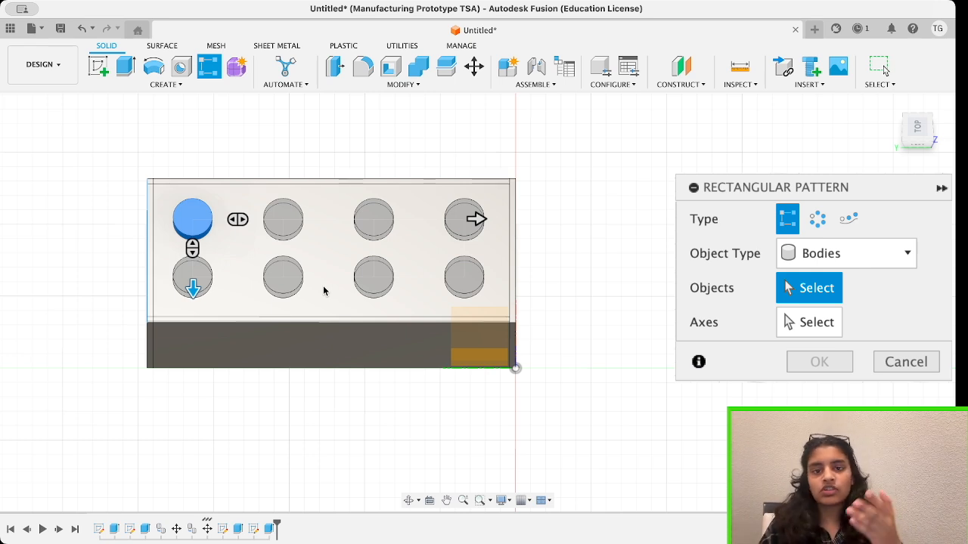
left_click(886, 69)
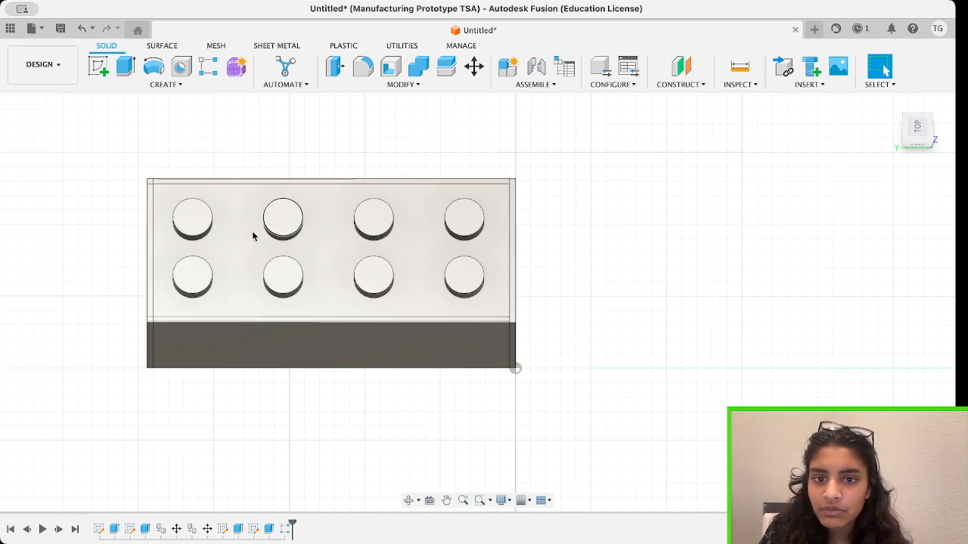
Sketch a rectangle on the brick's long side wall, inset from all four edges of the wall, and finish the sketch.
mouse_move(922, 135)
left_mouse_down()
mouse_move(940, 110)
mouse_move(933, 140)
left_mouse_up()
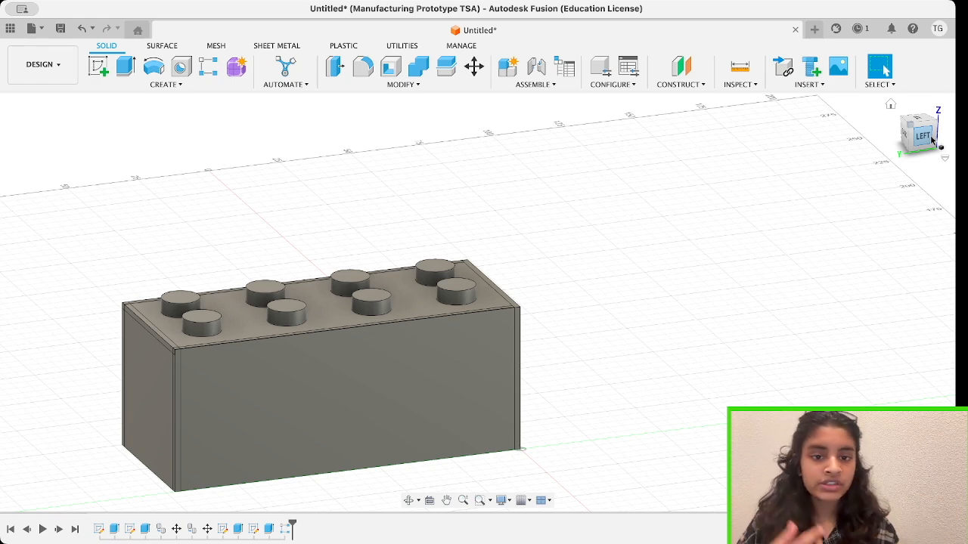
left_click_drag(933, 141, 910, 124)
middle_click_drag(477, 302, 427, 287, "shift")
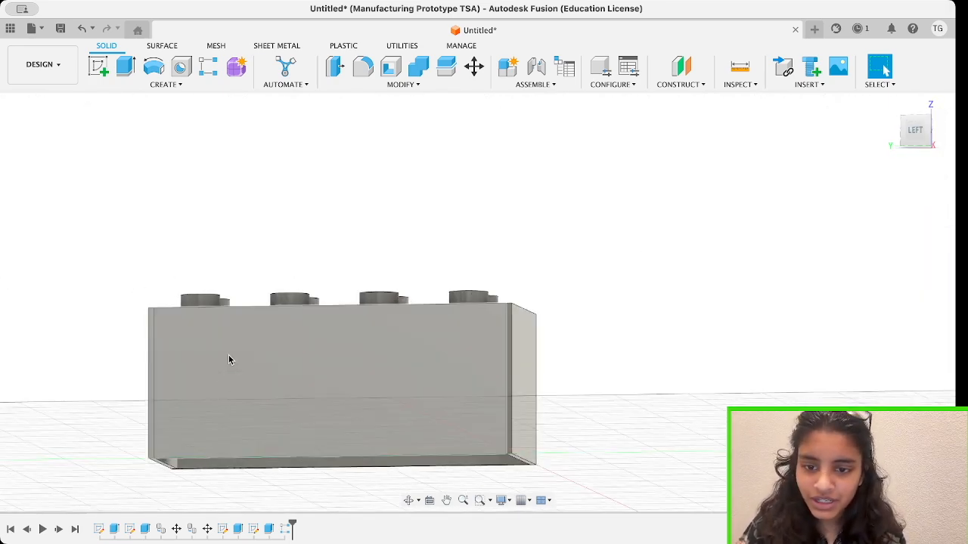
middle_click_drag(294, 323, 350, 390, "shift")
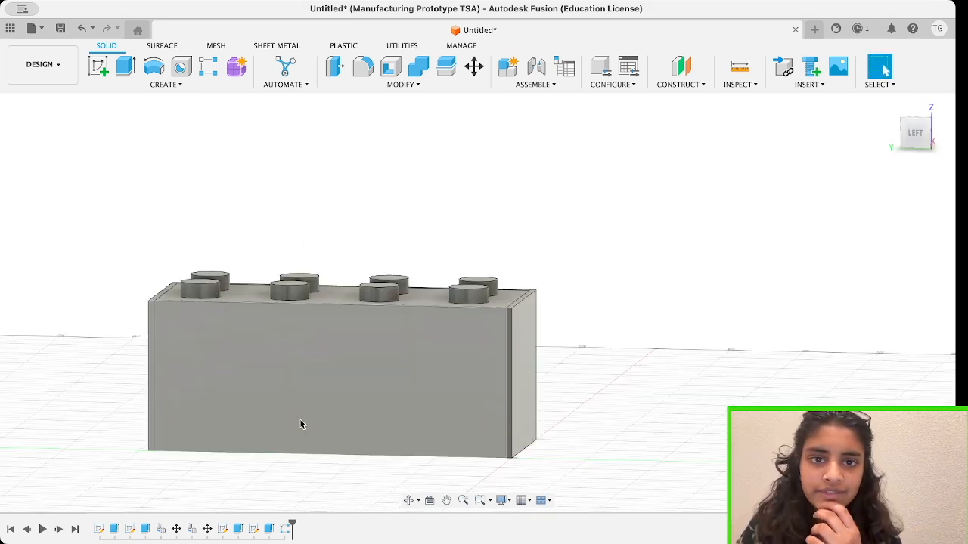
left_click(99, 67)
left_click(464, 406)
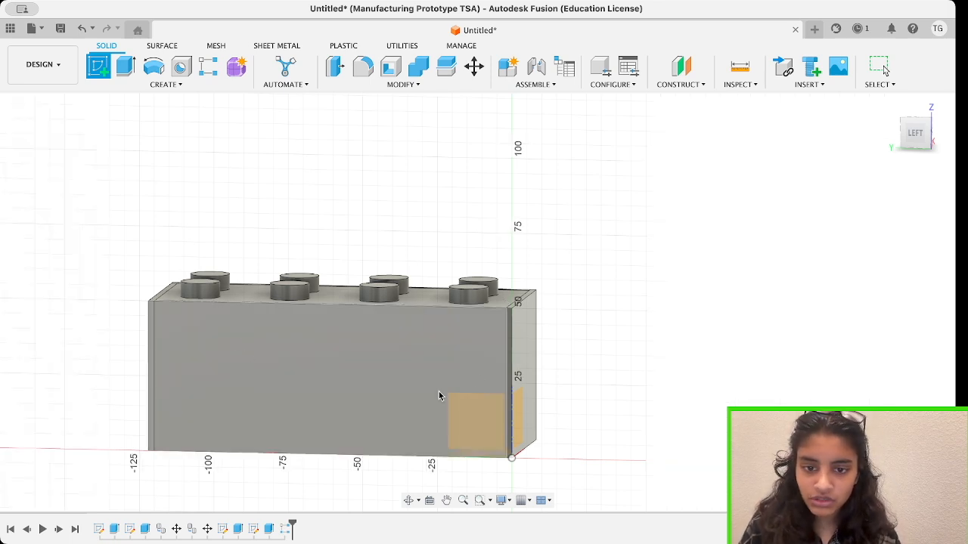
left_click(479, 417)
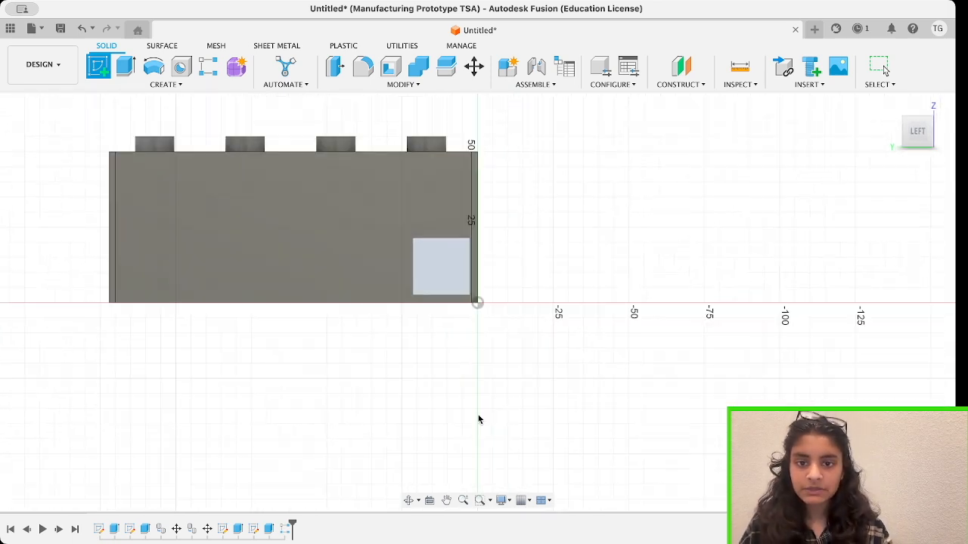
left_click(127, 67)
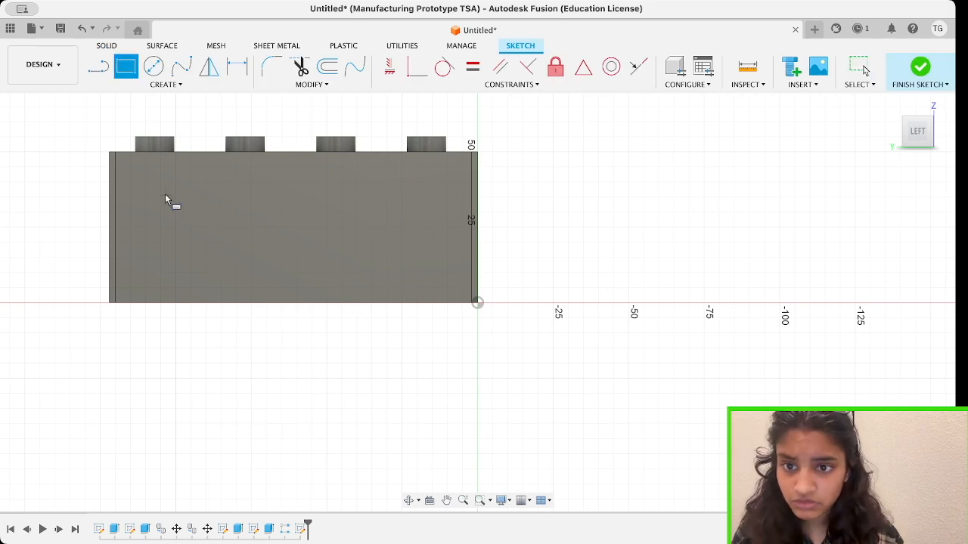
left_click(168, 185)
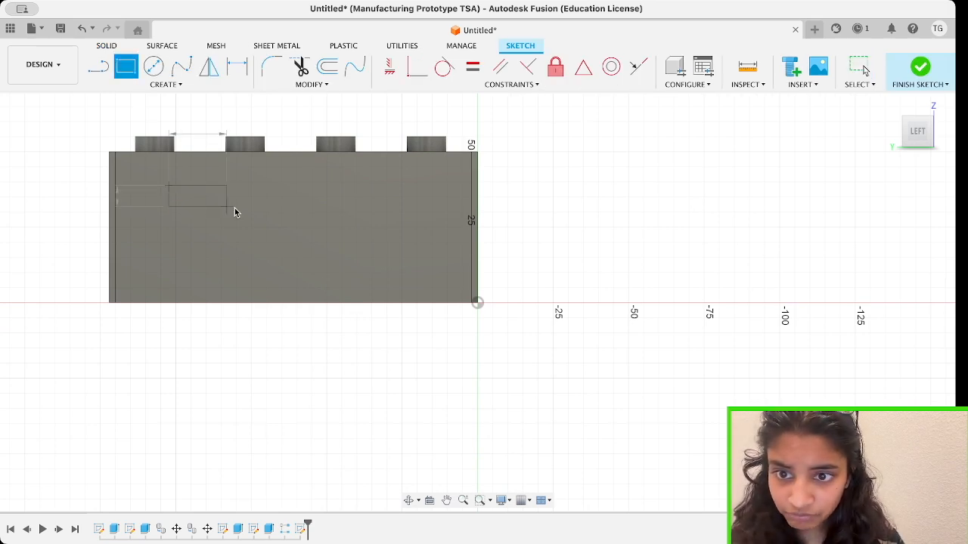
left_click(427, 272)
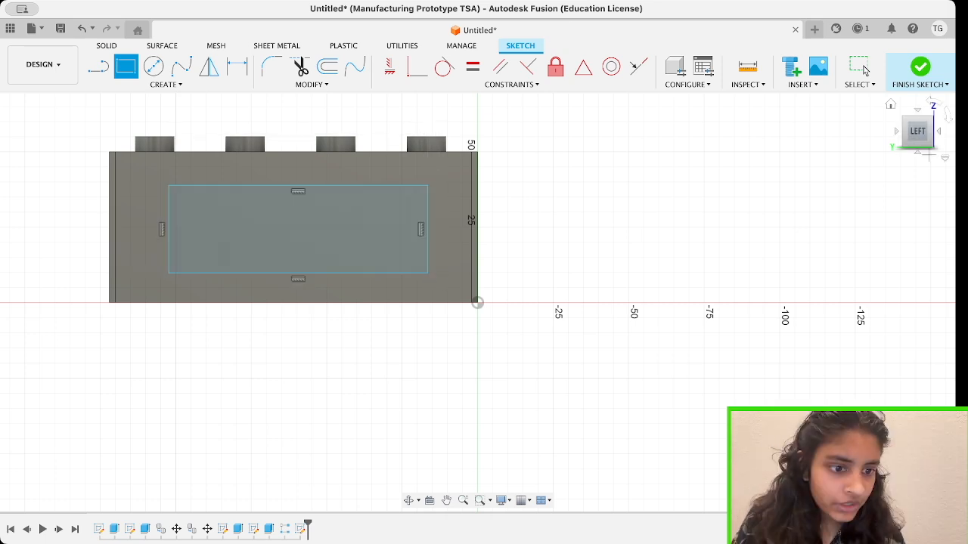
left_click(920, 68)
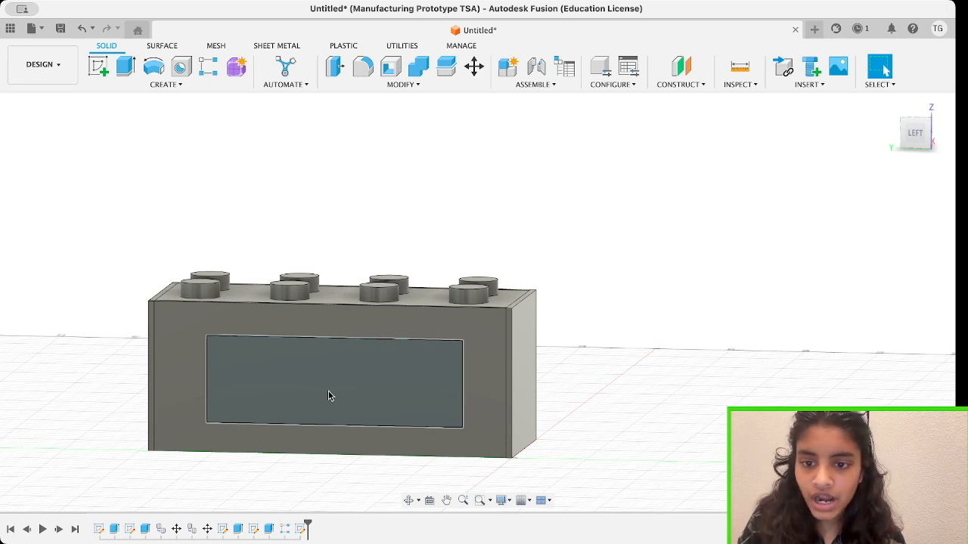
Extrude the rectangle about 5 mm inward as a cut to open a window through the long side wall.
left_click(328, 395)
left_click(126, 68)
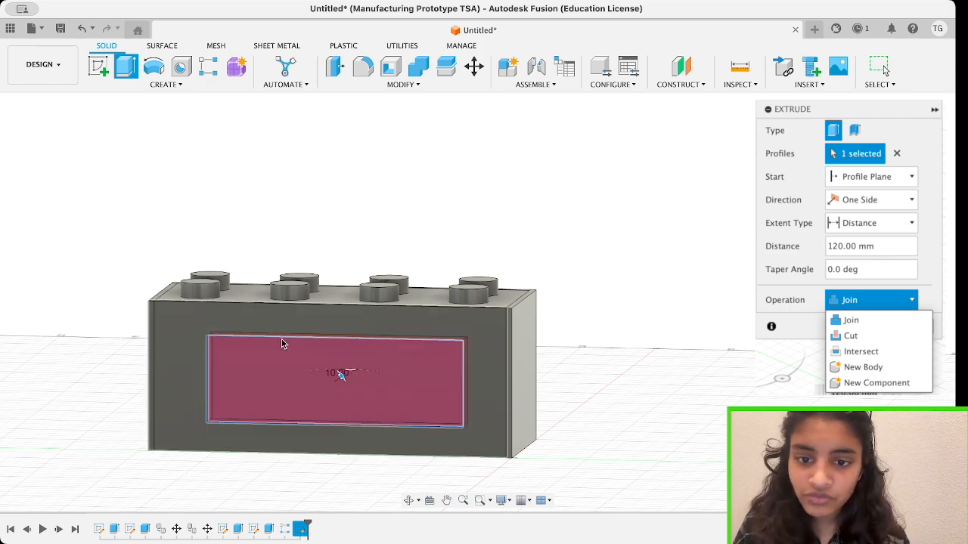
middle_click_drag(265, 365, 240, 390, "shift")
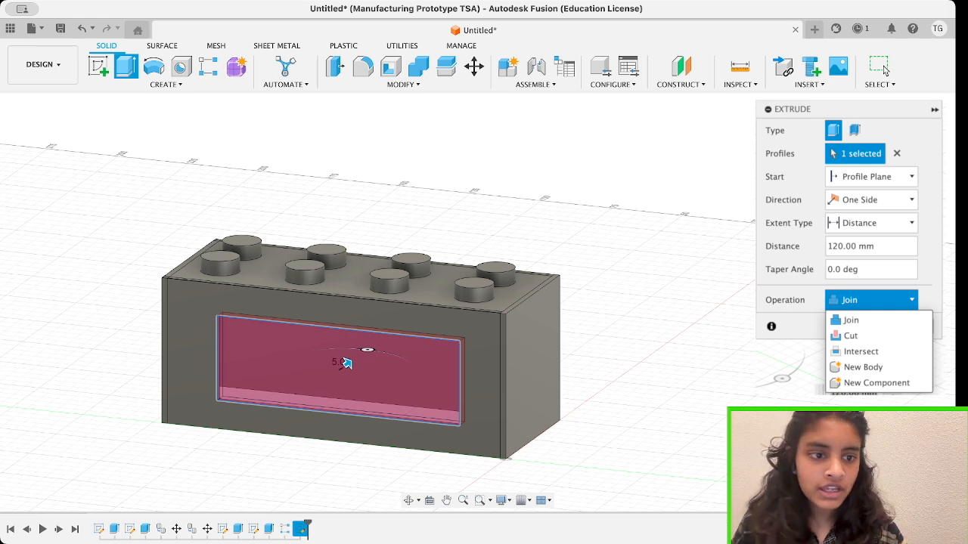
key("Return")
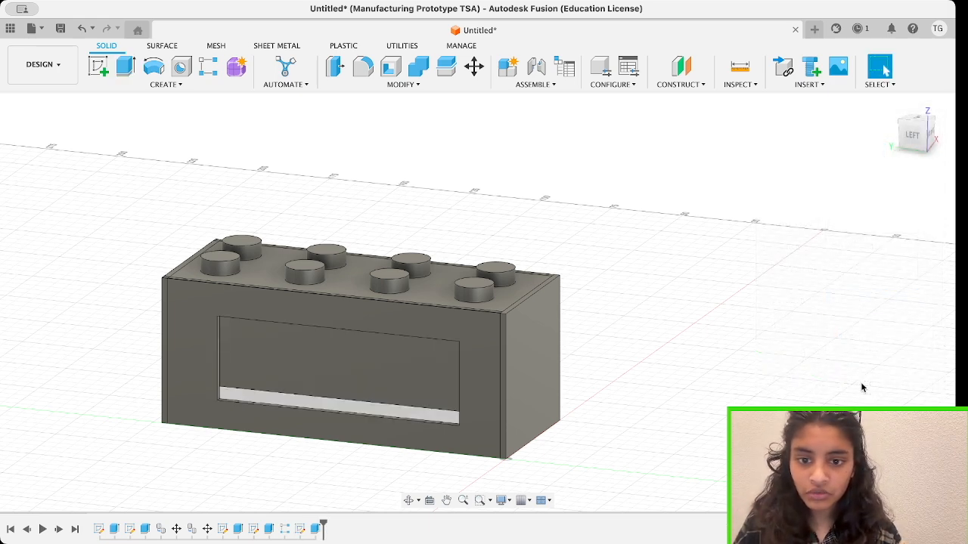
middle_click_drag(477, 302, 477, 301, "shift")
middle_click_drag(893, 153, 756, 155, "shift")
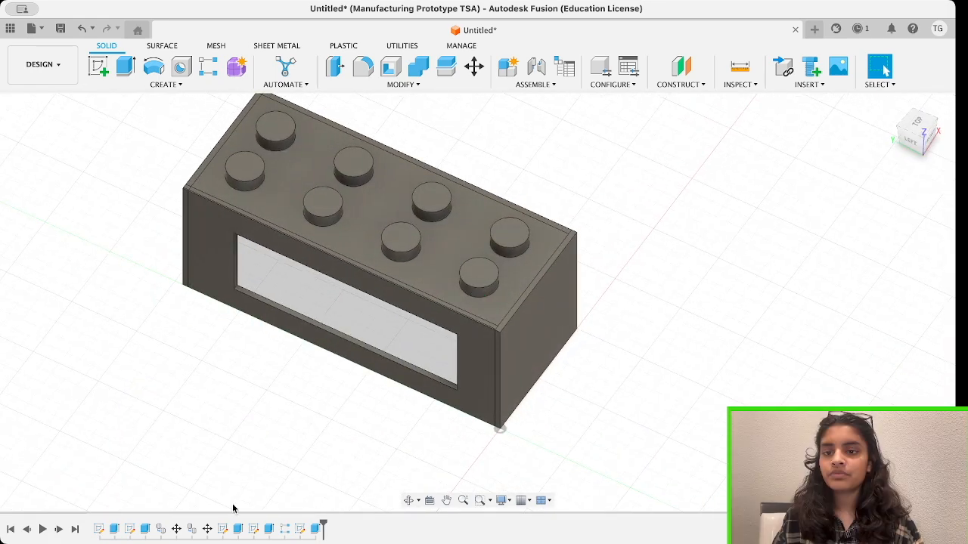